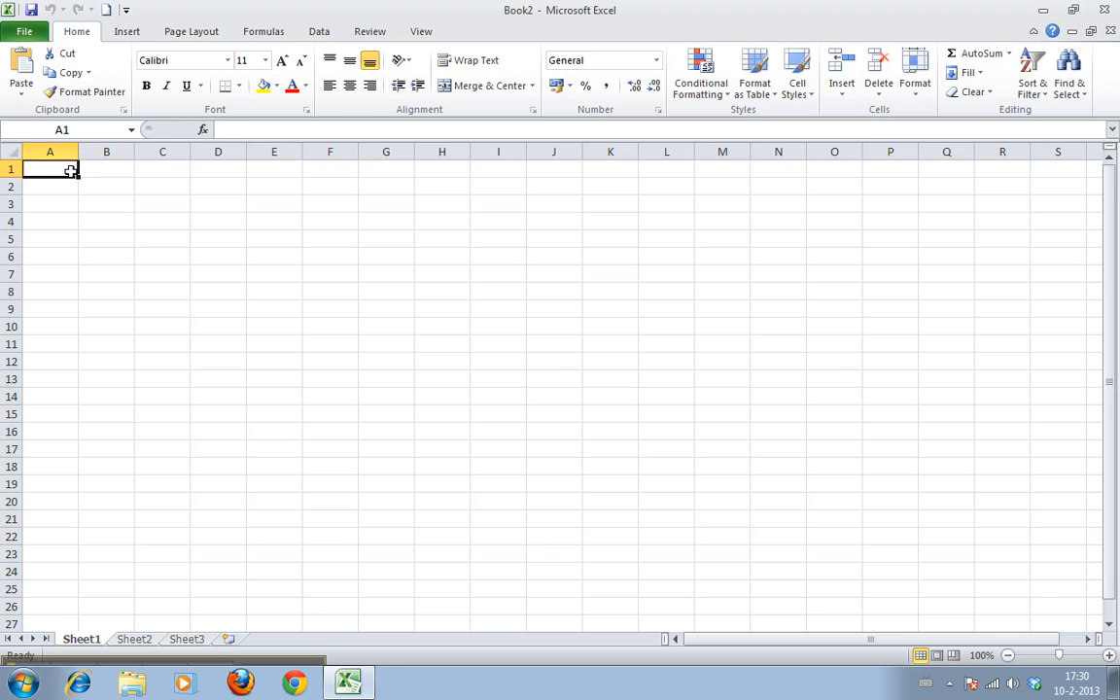
# Step: Enter 10 in cell A1 and the formula =A1 in cell A4
pyautogui.press('Return')
pyautogui.press('Down')
pyautogui.press('Down')
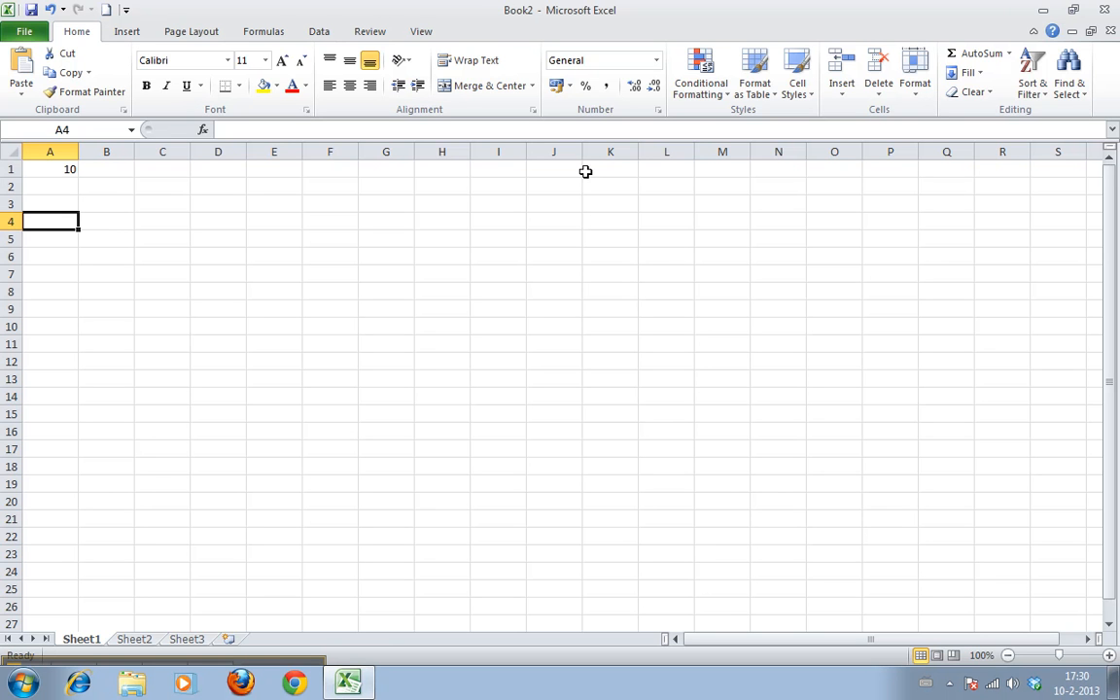
pyautogui.write('=')
pyautogui.click(50, 169)
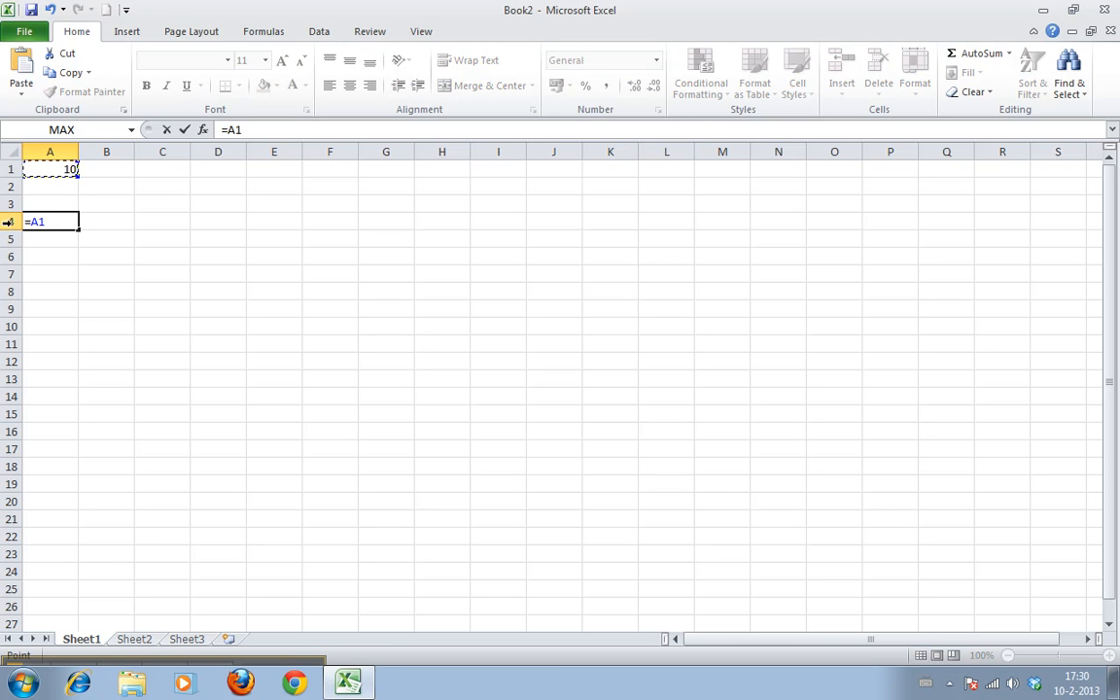
pyautogui.press('Return')
pyautogui.press('Up')
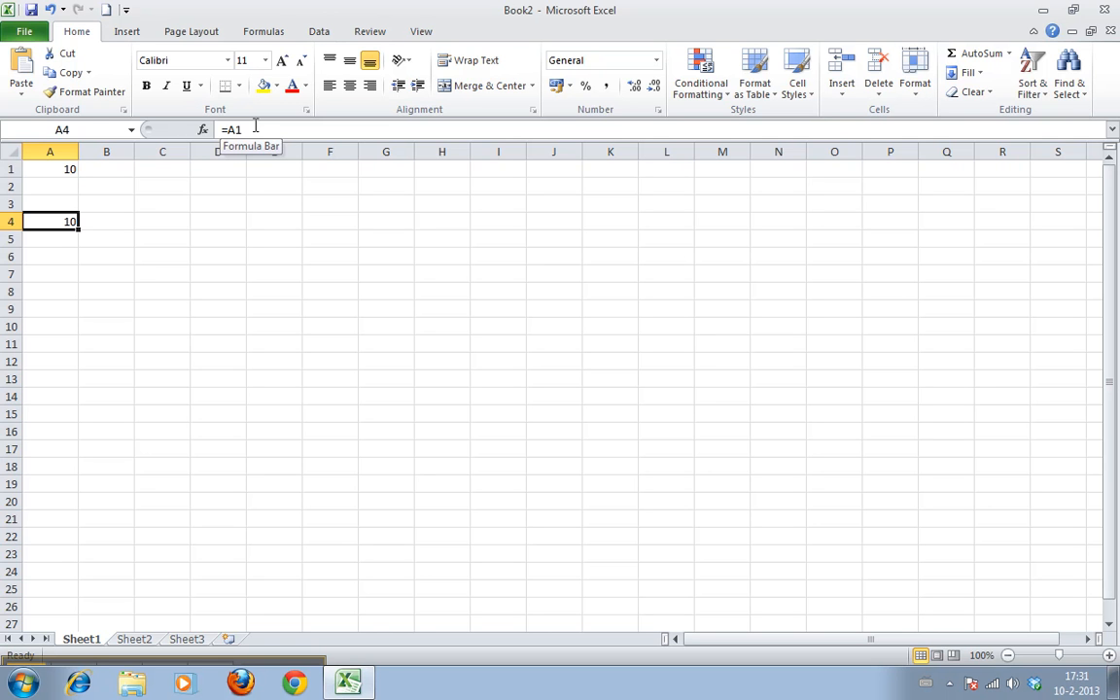
# Step: Enter a SUM formula for the range A1:A5 in cell A7 and inspect its reference
pyautogui.press('Down')
pyautogui.press('Down')
pyautogui.press('Down')
pyautogui.press('Down')
pyautogui.press('Up')
pyautogui.write('=sum(')
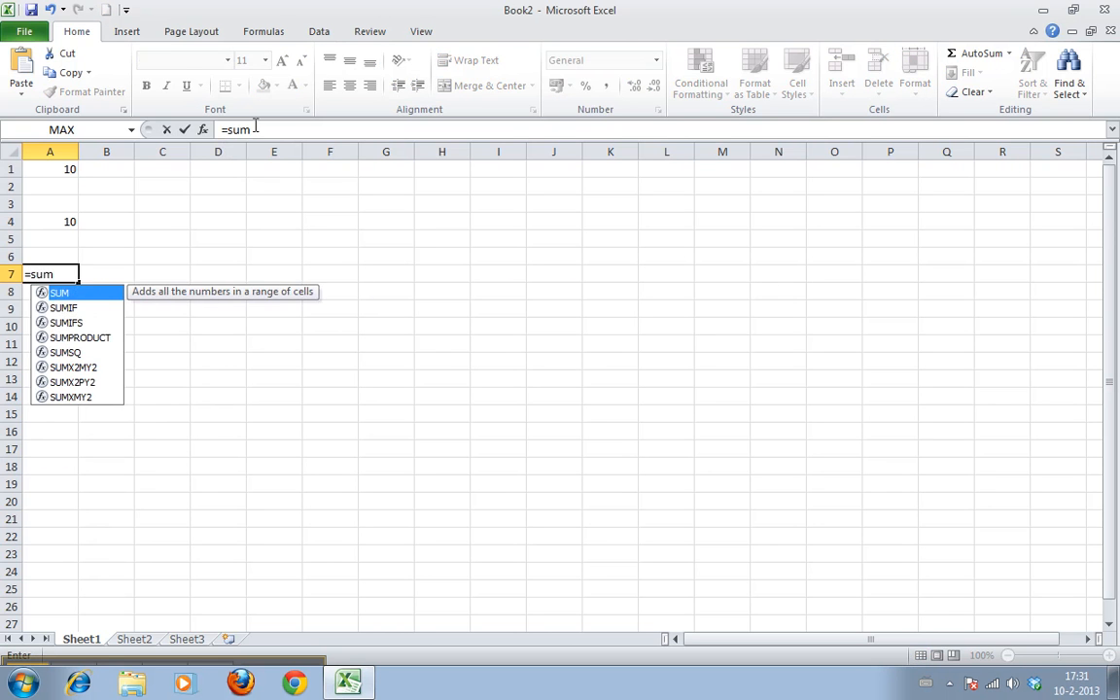
pyautogui.moveTo(49, 169); pyautogui.dragTo(54, 234)
pyautogui.press('Return')
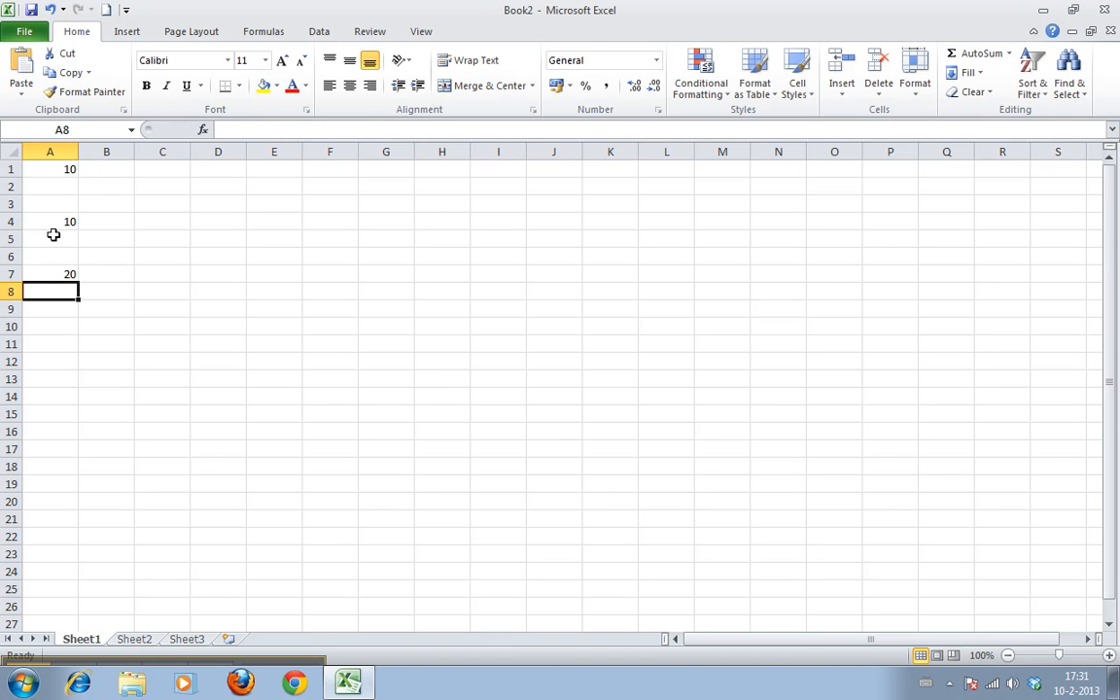
pyautogui.press('Up')
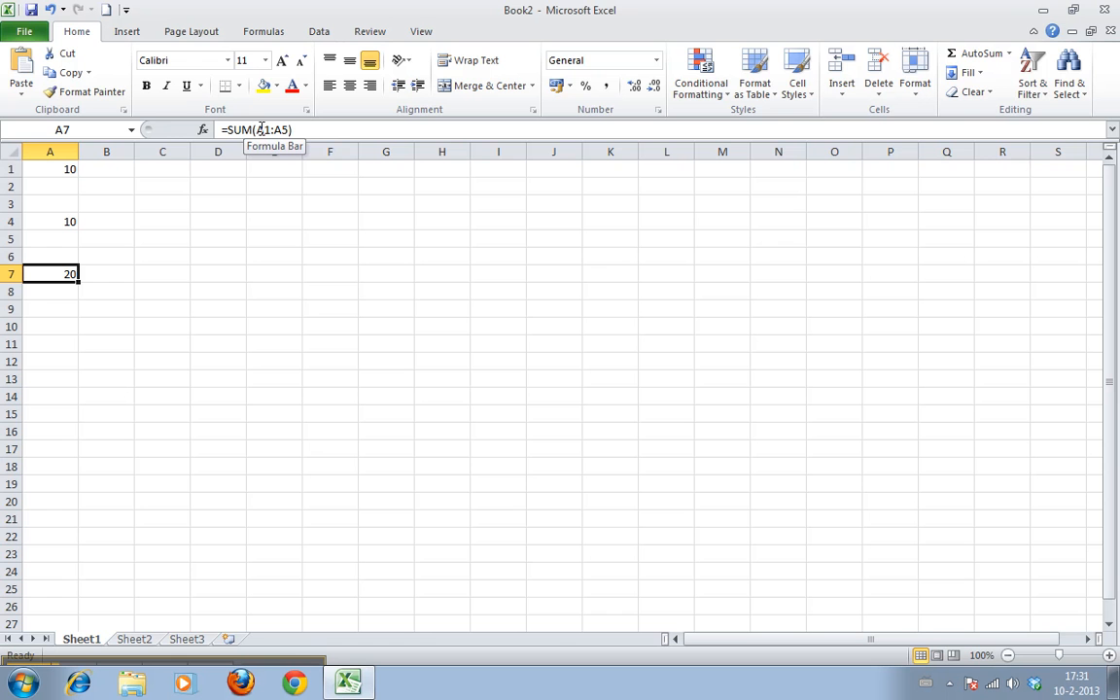
pyautogui.click(225, 129)
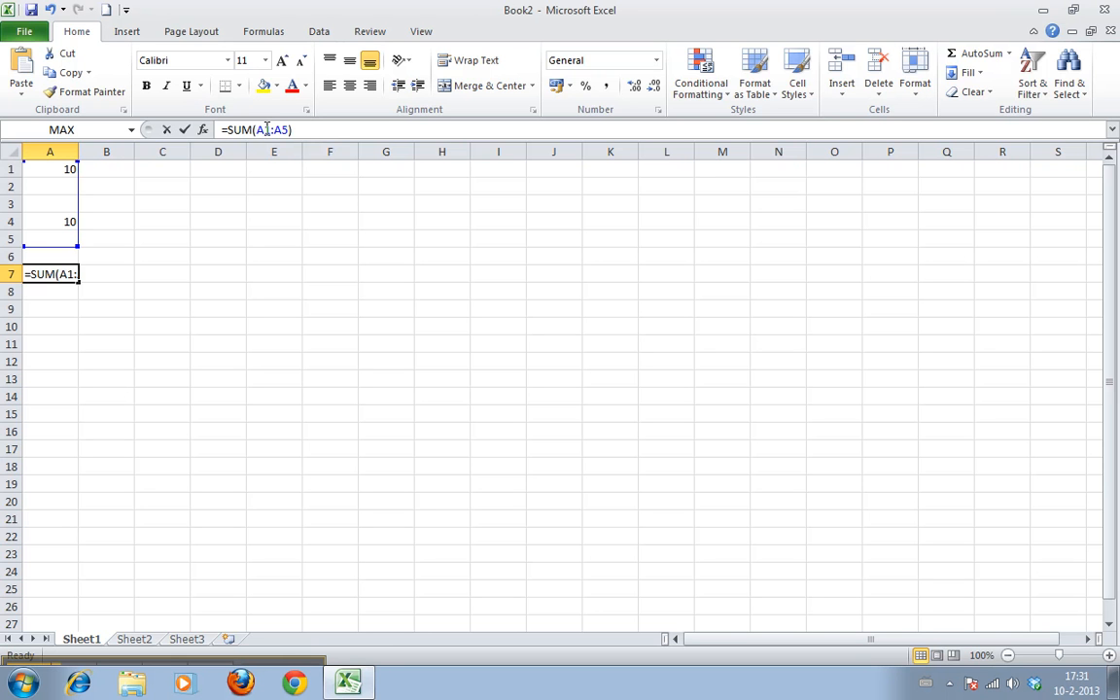
pyautogui.press('Return')
# Step: Enter 5 in cell A3 and check the SUM cell A7
pyautogui.press('Up')
pyautogui.press('Up')
pyautogui.press('Up')
pyautogui.press('Up')
pyautogui.press('Up')
pyautogui.write('5')
pyautogui.press('Return')
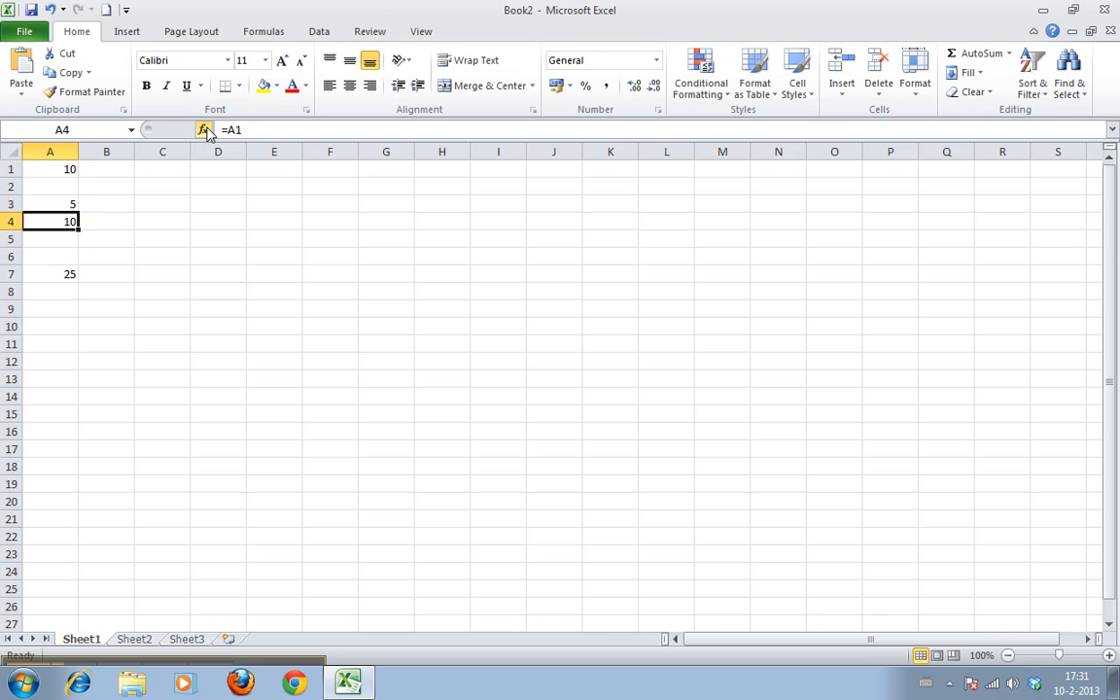
pyautogui.click(57, 275)
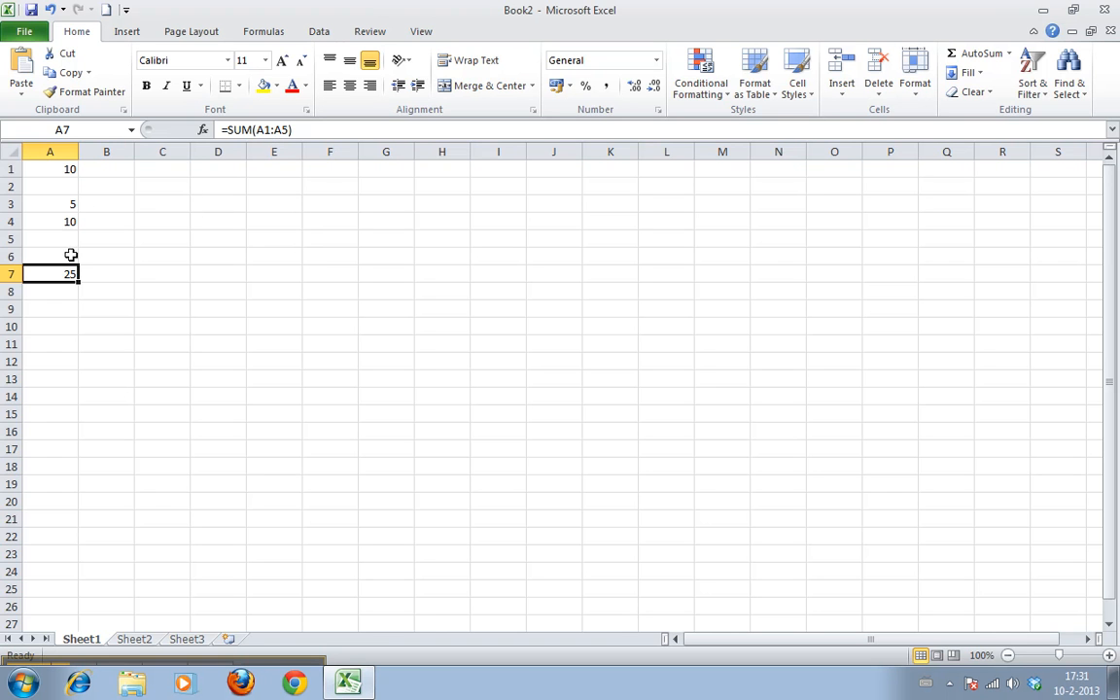
# Step: Enter the numbers 1, 2, 3, 4 and 5 down cells B1 to B5
pyautogui.click(105, 150)
pyautogui.click(115, 169)
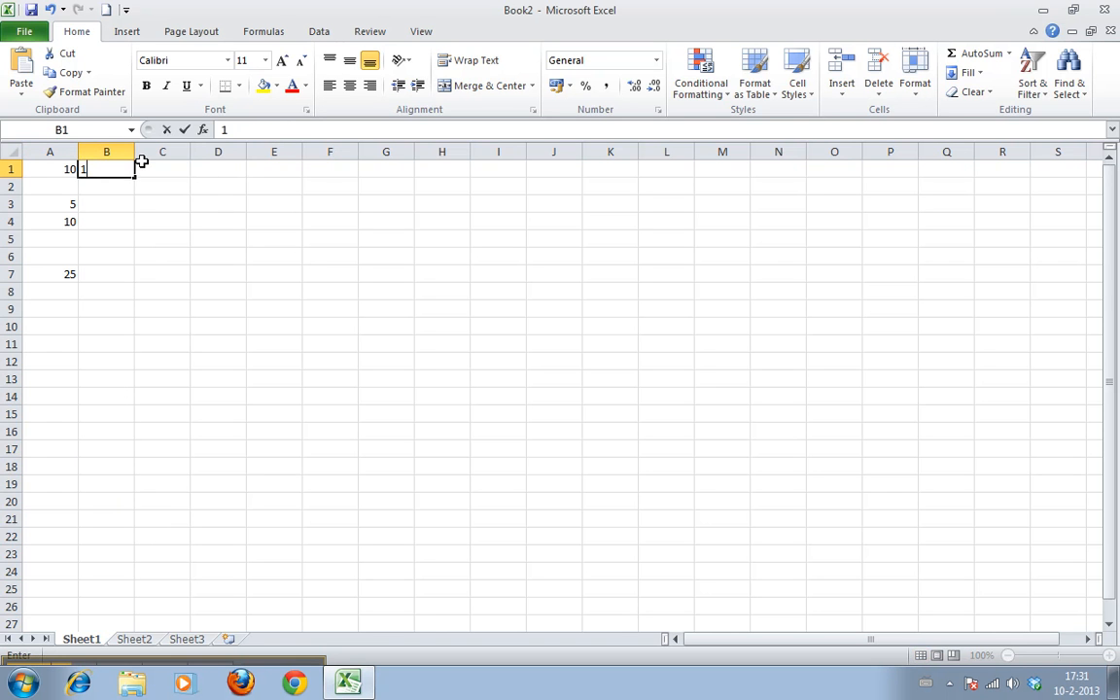
pyautogui.write('1')
pyautogui.press('Return')
pyautogui.write('2')
pyautogui.press('Return')
pyautogui.write('3')
pyautogui.press('Return')
pyautogui.write('4')
pyautogui.press('Return')
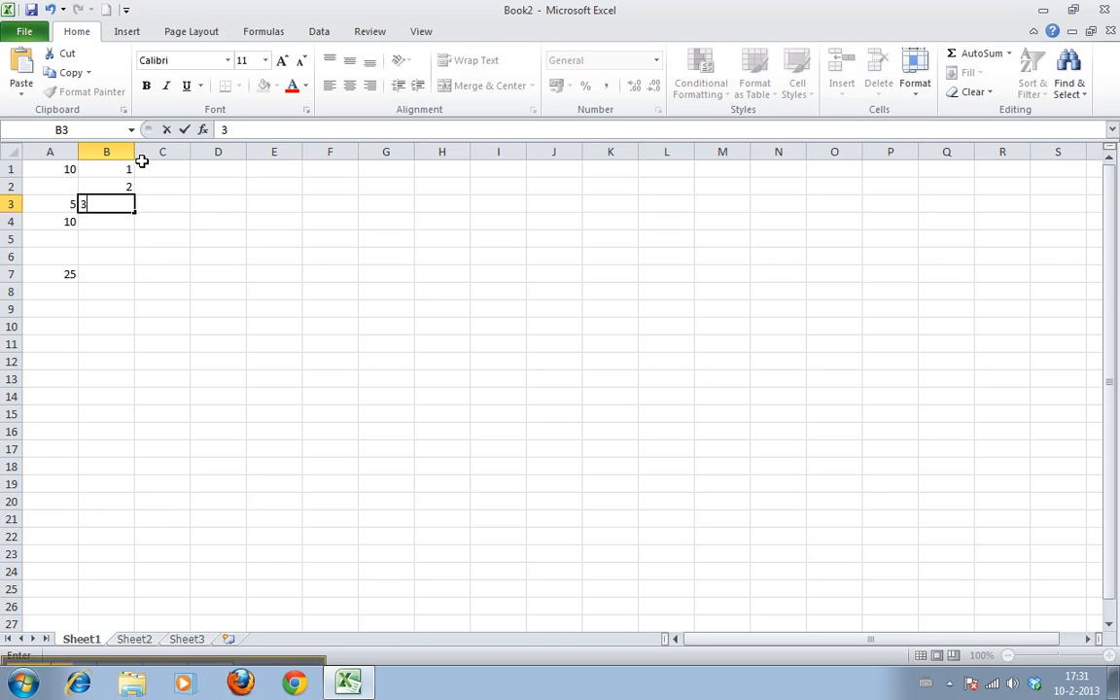
pyautogui.write('5')
pyautogui.press('Left')
pyautogui.press('Down')
# Step: Clear the contents of cells B4 and B5
pyautogui.click(87, 277)
pyautogui.click(40, 278)
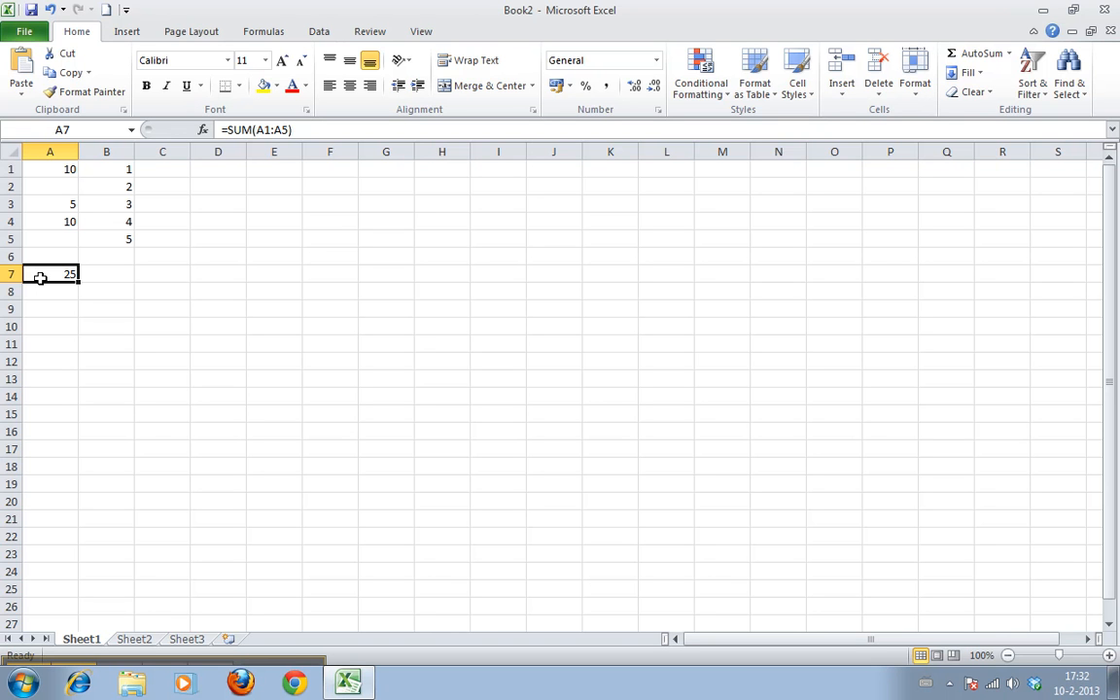
pyautogui.press('Up')
pyautogui.press('Up')
pyautogui.press('Right')
pyautogui.press('Up')
pyautogui.press('BackSpace')
pyautogui.press('Down')
pyautogui.press('BackSpace')
# Step: Copy the formula in A4, paste it into B4, and compare the formulas of both cells
pyautogui.press('Up')
pyautogui.press('Left')
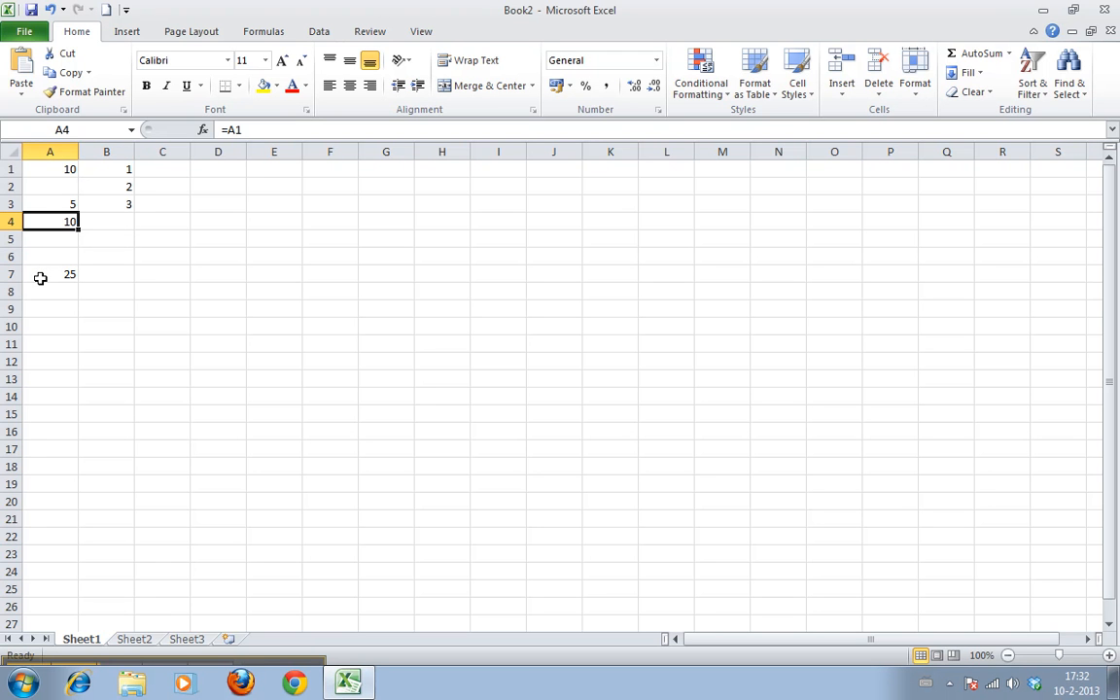
pyautogui.press('super')
pyautogui.rightClick(66, 222)
pyautogui.click(119, 249)
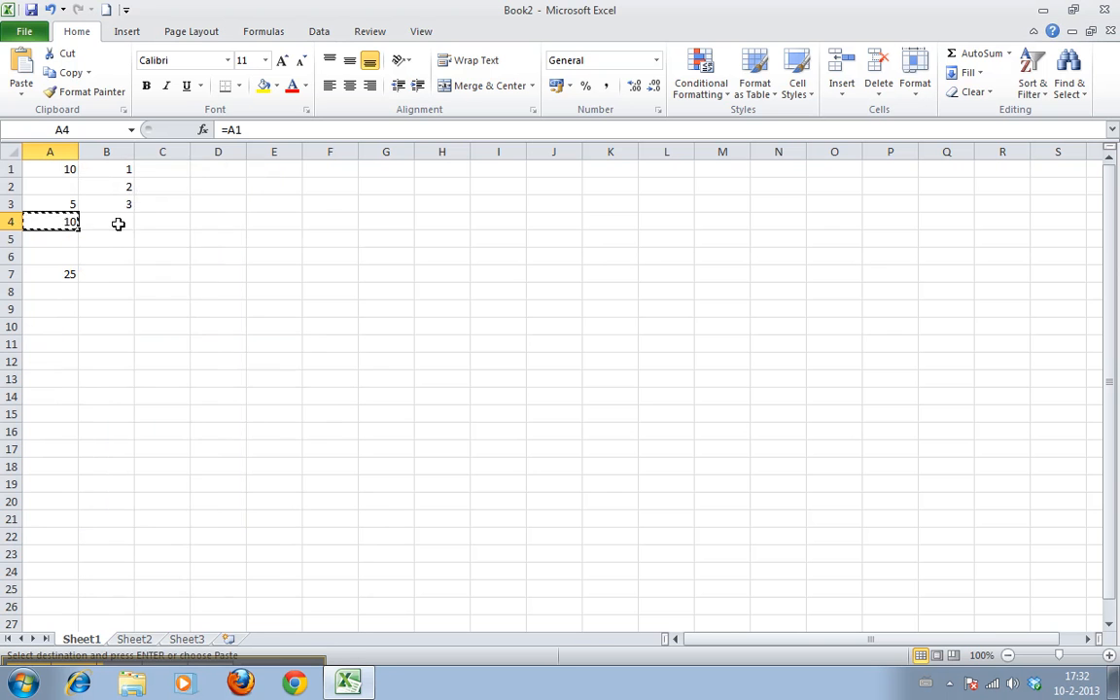
pyautogui.rightClick(114, 224)
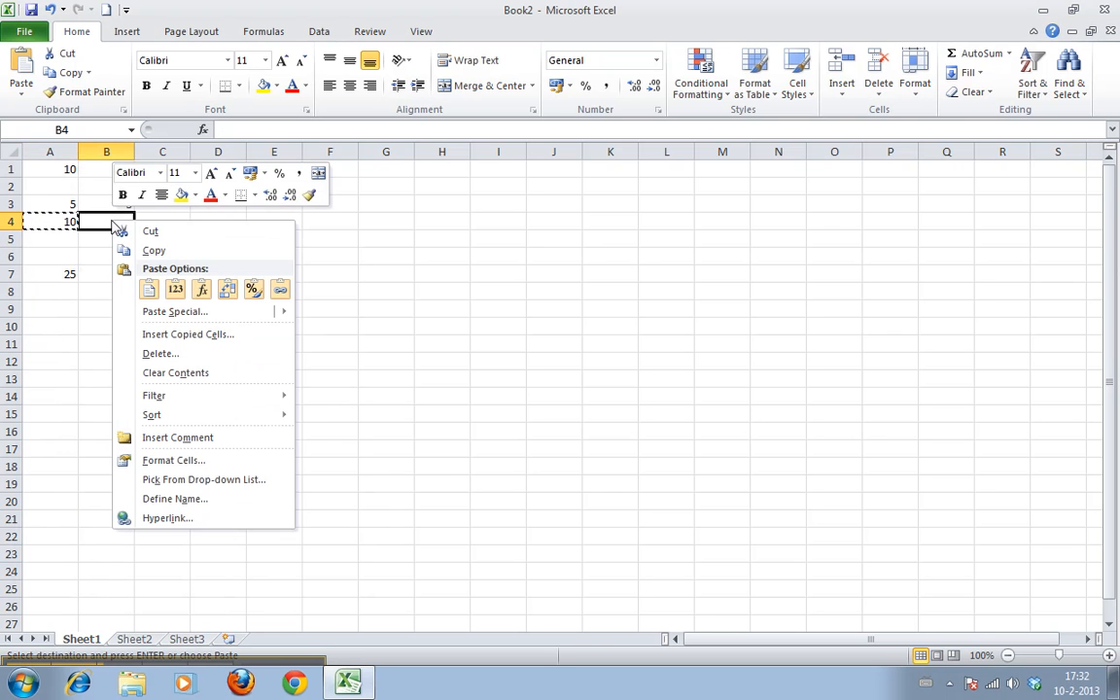
pyautogui.click(148, 292)
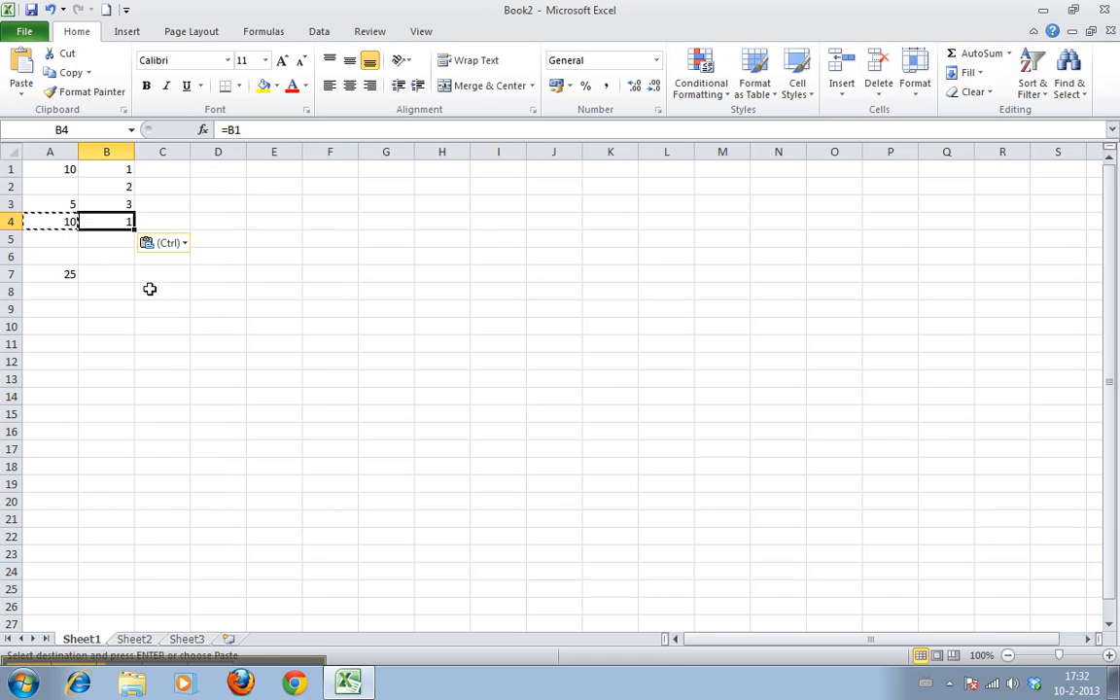
pyautogui.press('Escape')
pyautogui.click(67, 220)
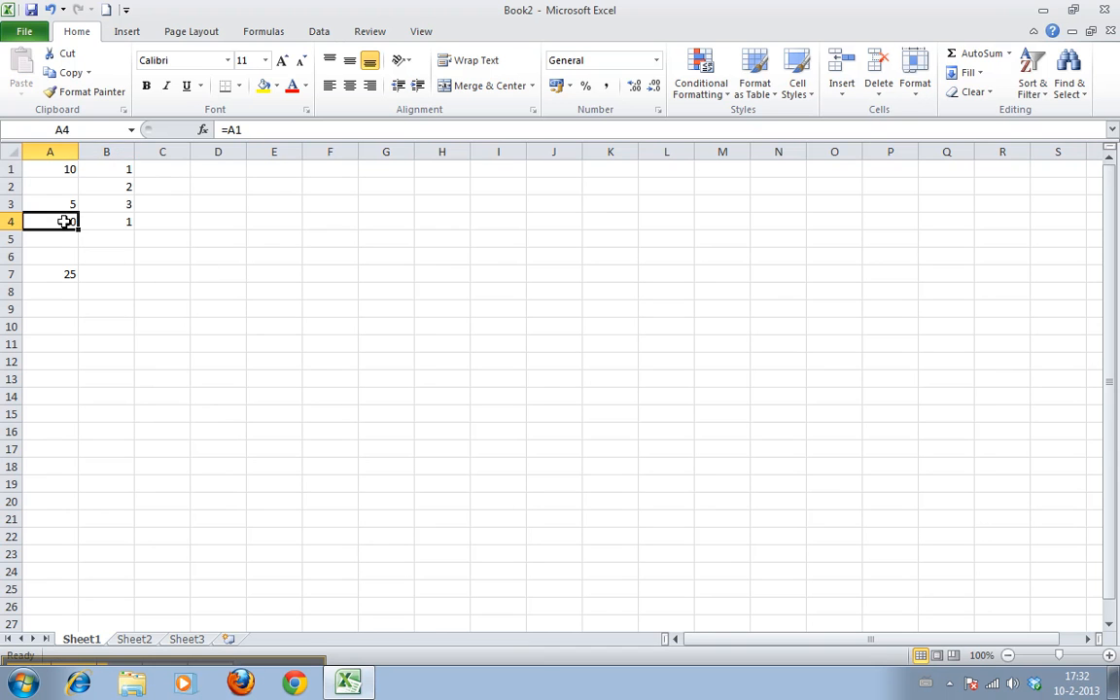
pyautogui.click(87, 221)
pyautogui.click(63, 222)
pyautogui.click(90, 220)
# Step: Copy the formula in A4, paste it into A5, and compare the formulas in A4, A5 and B4
pyautogui.click(68, 219)
pyautogui.rightClick(55, 222)
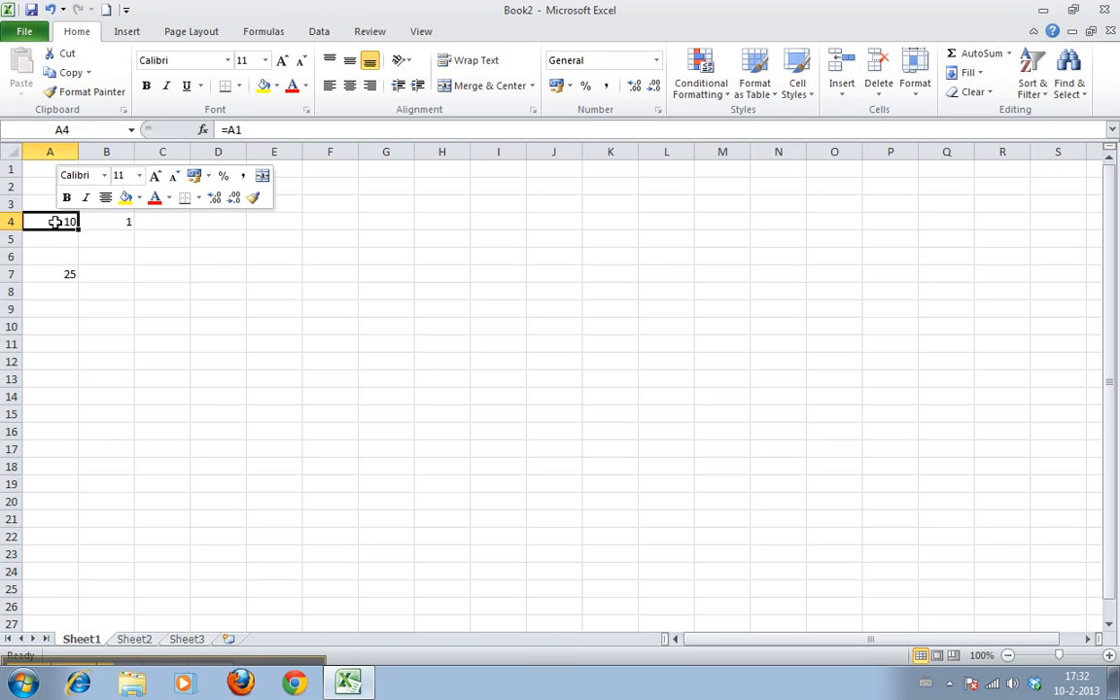
pyautogui.click(94, 251)
pyautogui.rightClick(66, 245)
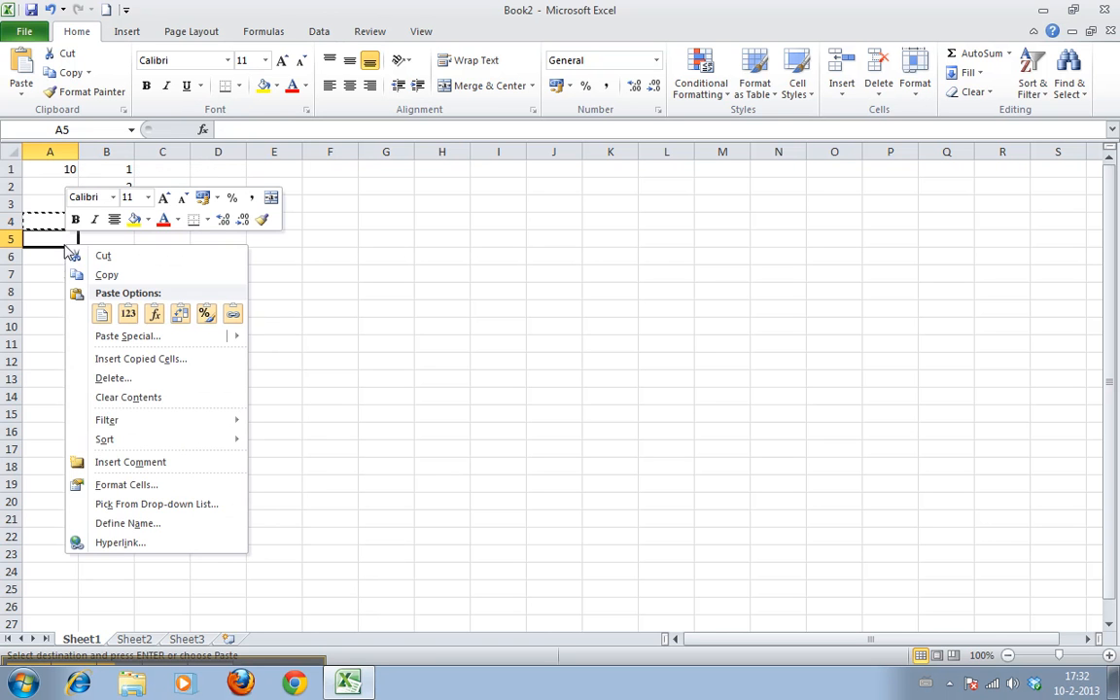
pyautogui.click(101, 314)
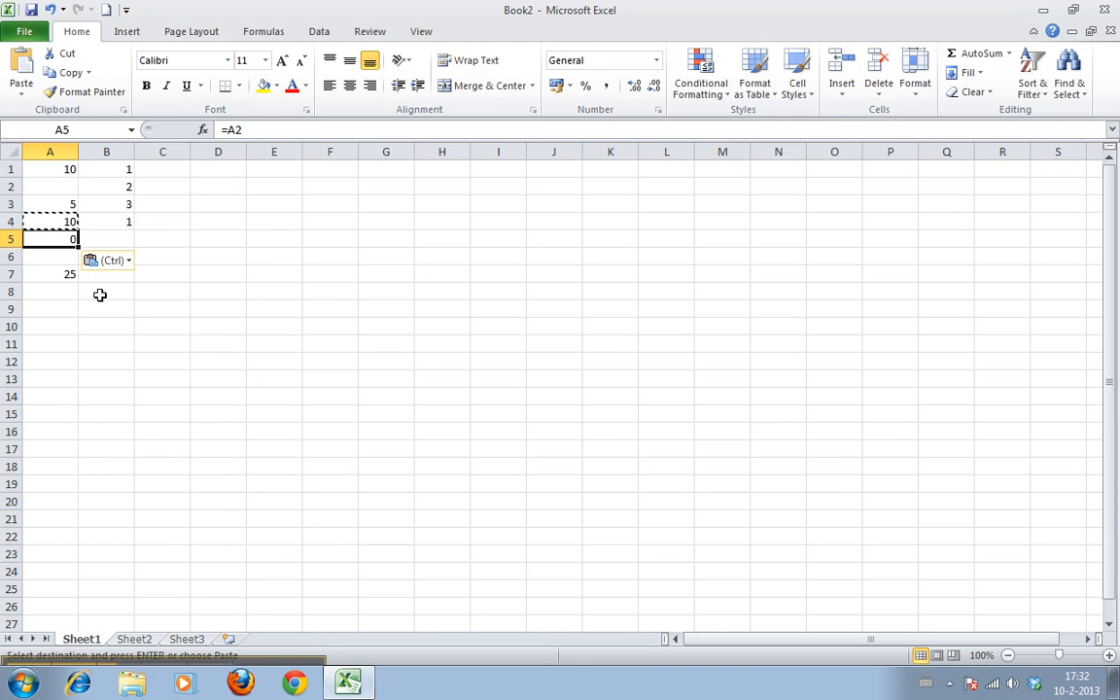
pyautogui.press('Escape')
pyautogui.click(61, 220)
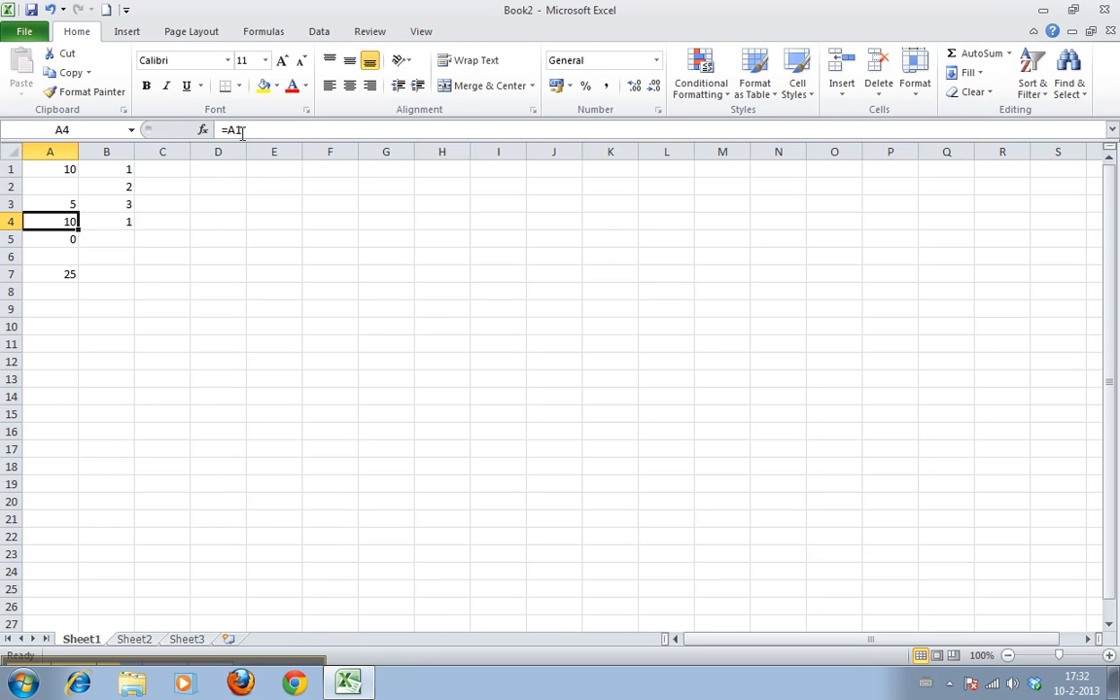
pyautogui.click(56, 243)
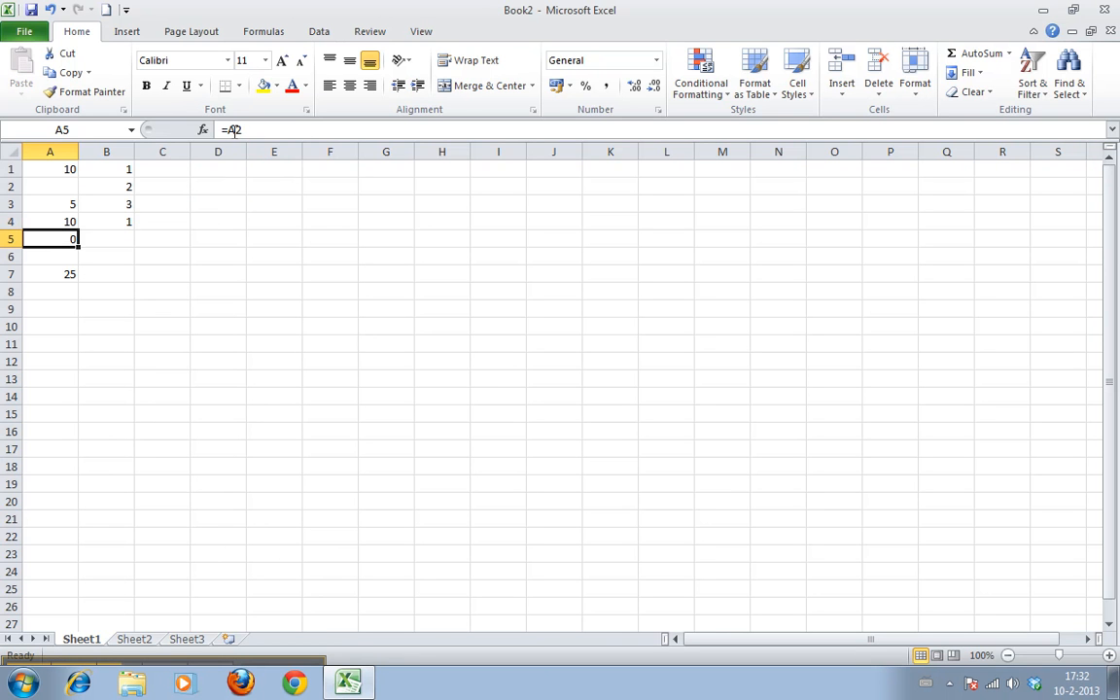
pyautogui.click(64, 222)
pyautogui.click(117, 219)
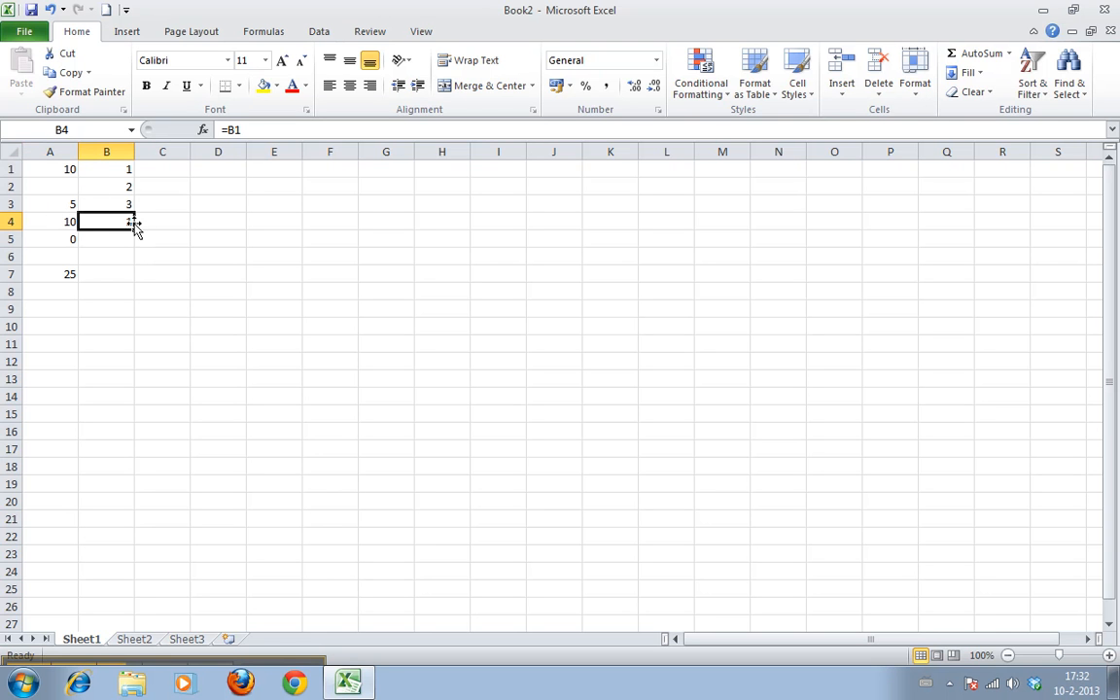
# Step: Enter the numbers 4, 5 and 6 down cells C1 to C3
pyautogui.click(143, 170)
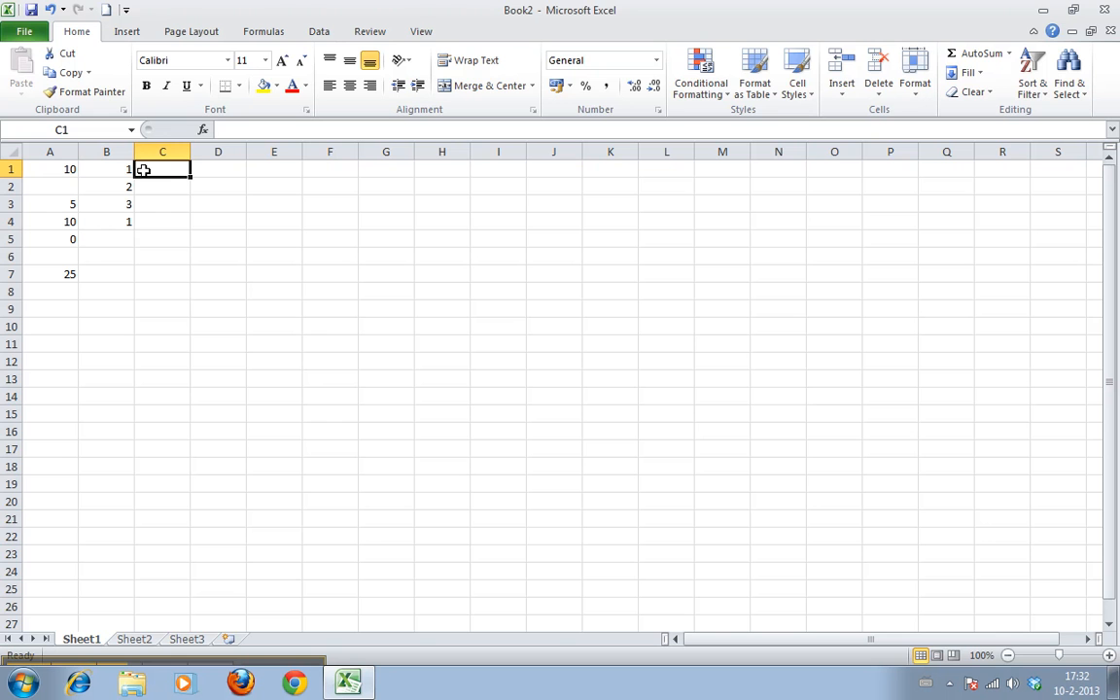
pyautogui.write('4')
pyautogui.press('Return')
pyautogui.write('5')
pyautogui.press('Return')
pyautogui.write('6')
pyautogui.press('Return')
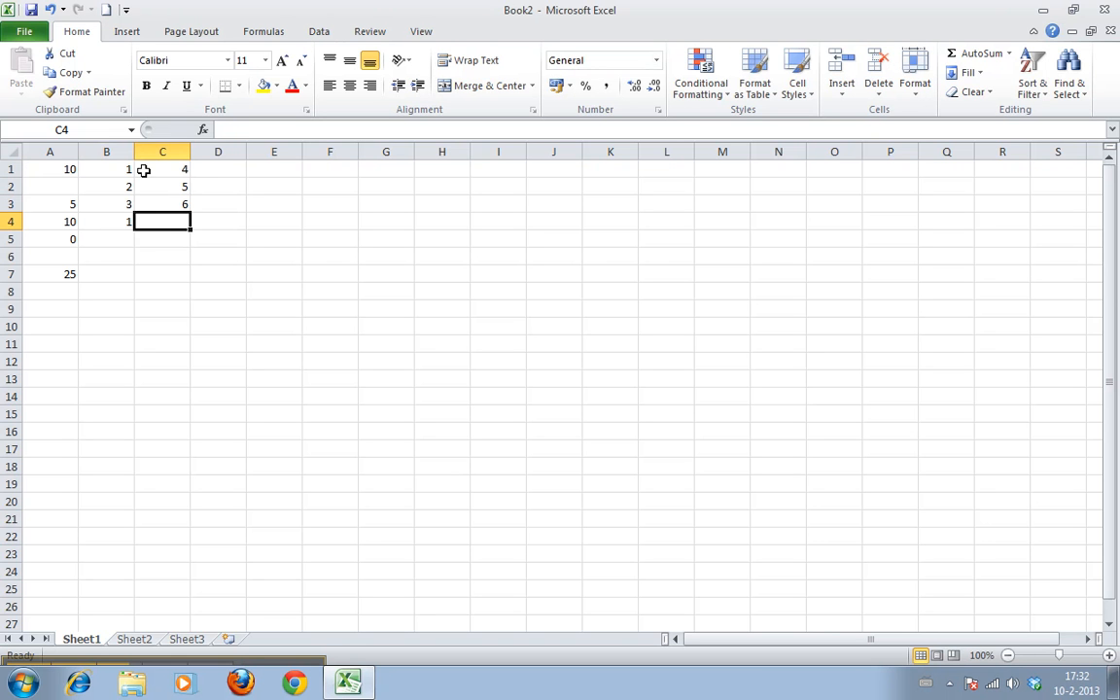
# Step: Fill the formula in B4 across into C4 and check the resulting reference
pyautogui.click(115, 222)
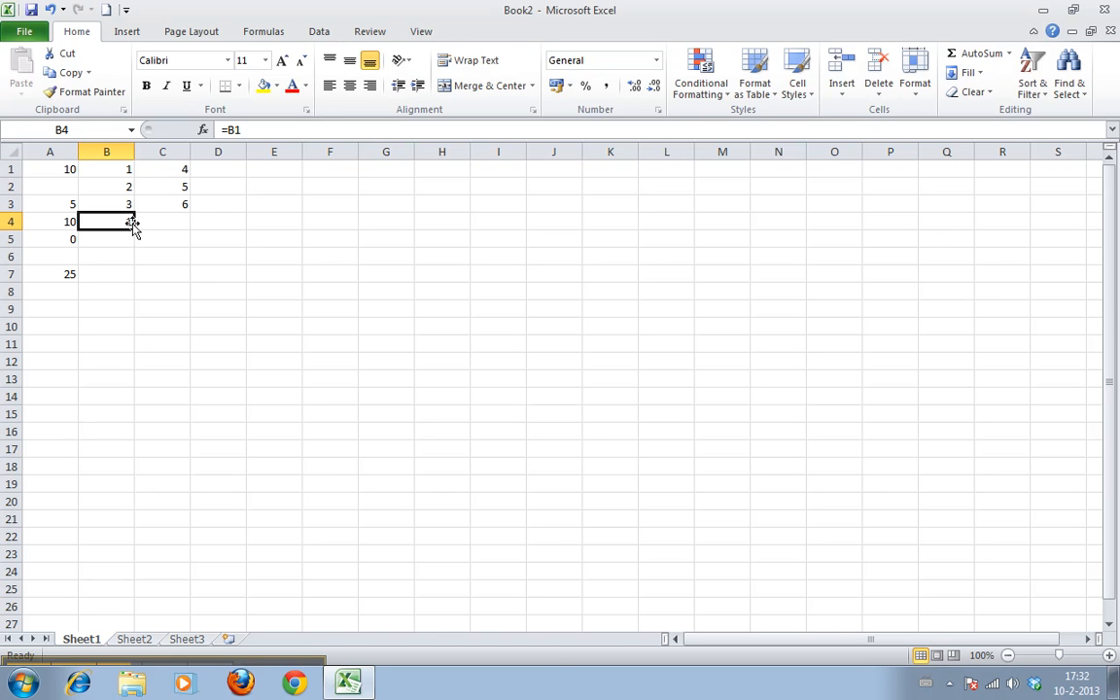
pyautogui.moveTo(136, 228); pyautogui.dragTo(185, 226)
pyautogui.click(184, 220)
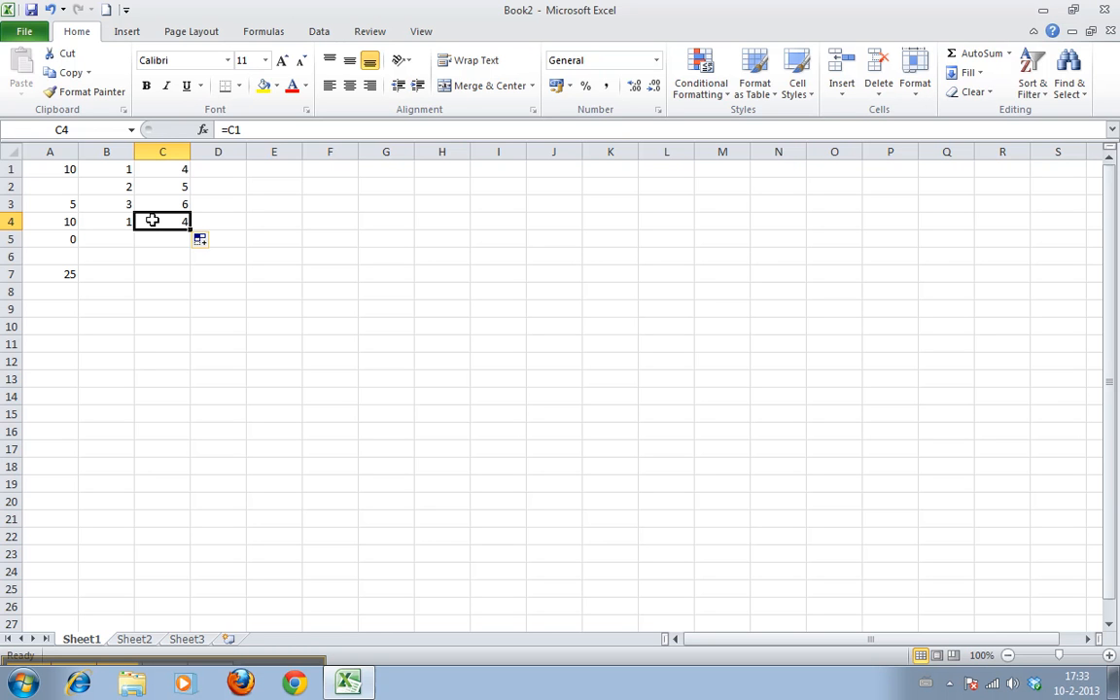
# Step: Examine the cell references used by the formulas in A4, B4 and C4
pyautogui.click(88, 204)
pyautogui.click(138, 238)
pyautogui.click(107, 202)
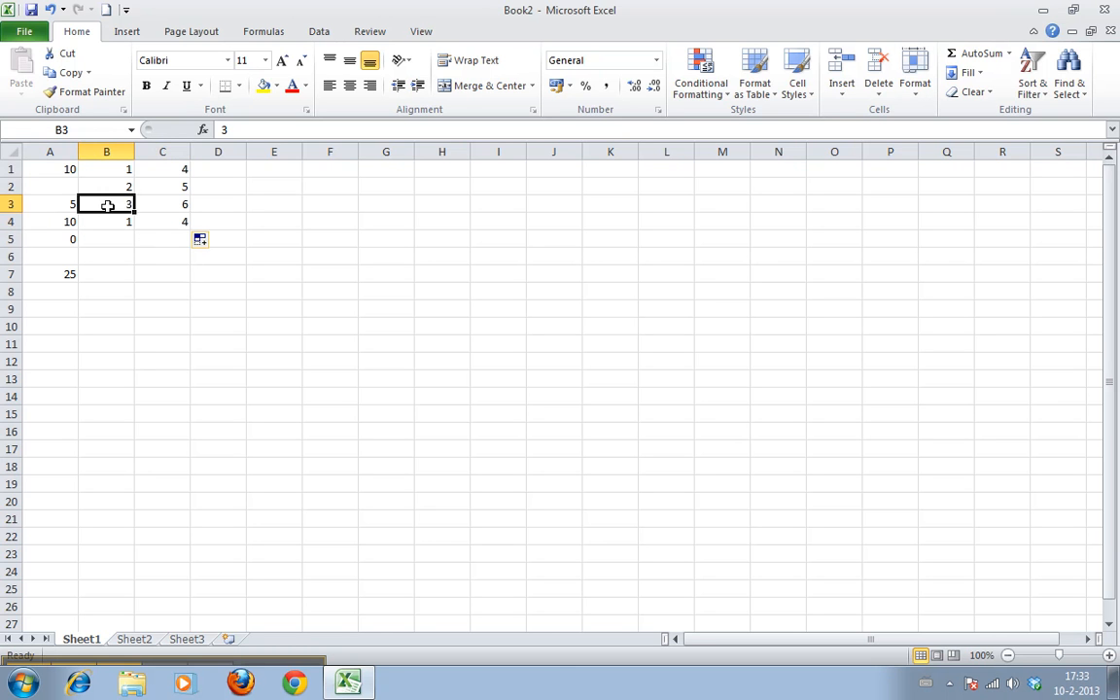
pyautogui.click(67, 220)
pyautogui.click(130, 225)
pyautogui.click(140, 225)
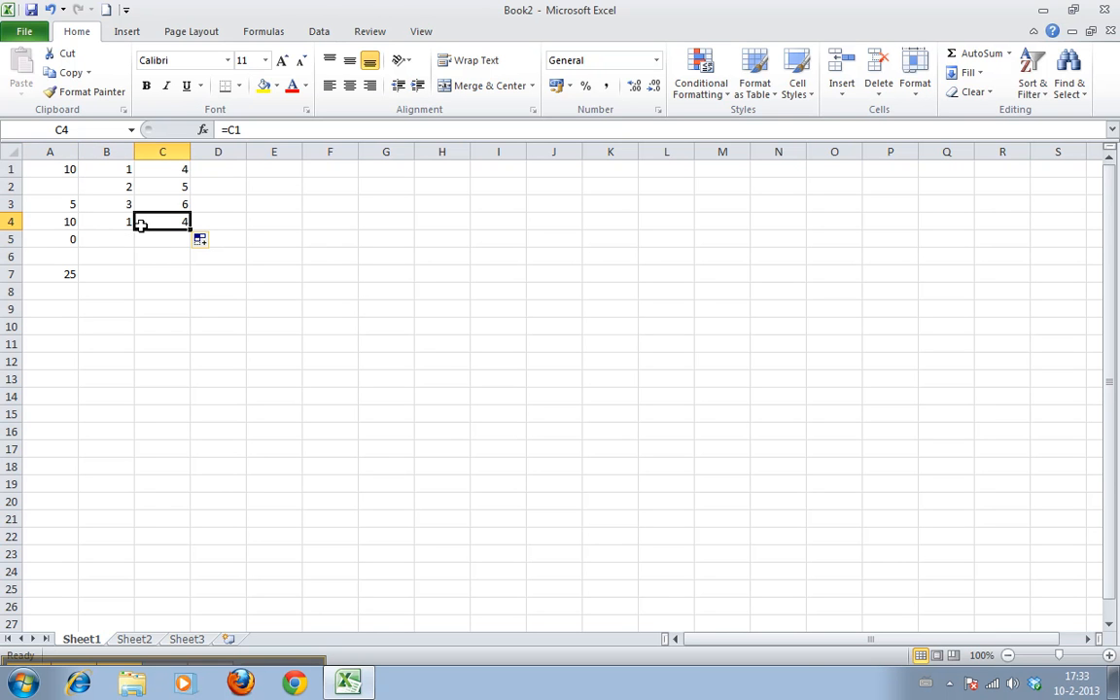
pyautogui.click(91, 220)
# Step: Change the reference in cell A4 to an absolute one so the formula reads =$A$1
pyautogui.click(56, 219)
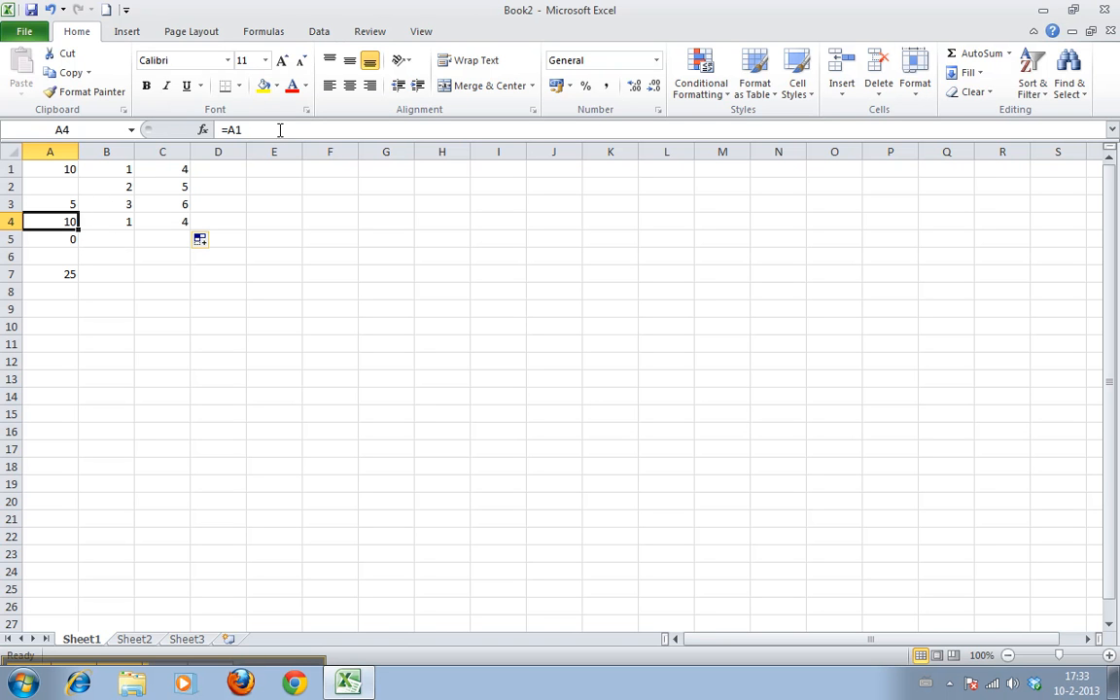
pyautogui.click(224, 129)
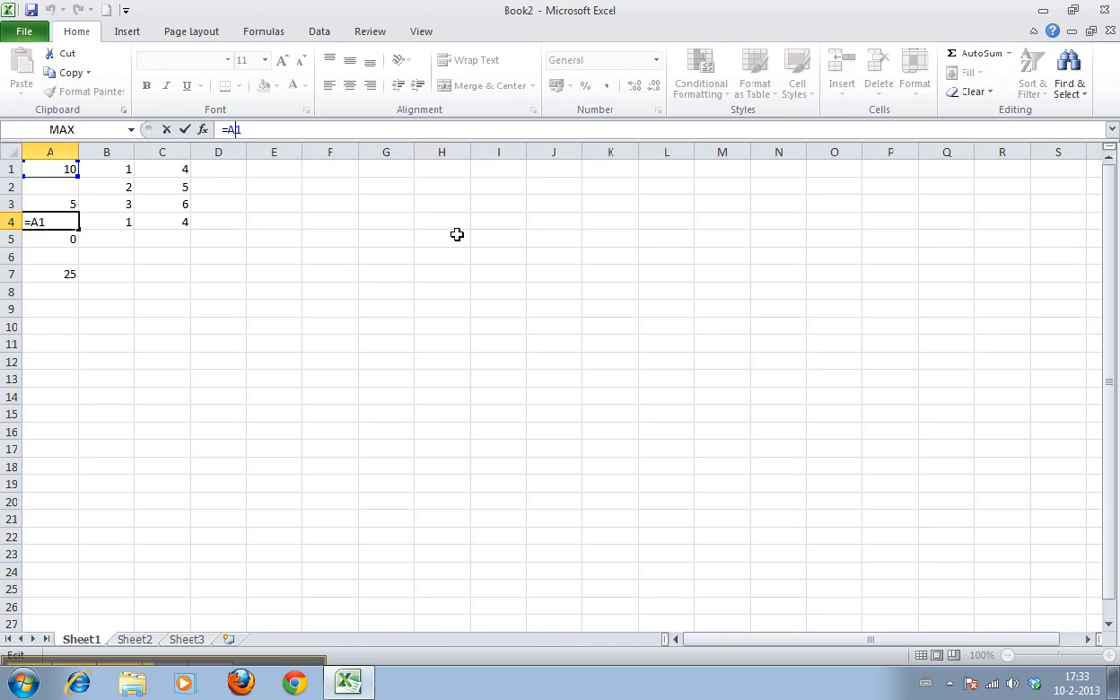
pyautogui.press('F4')
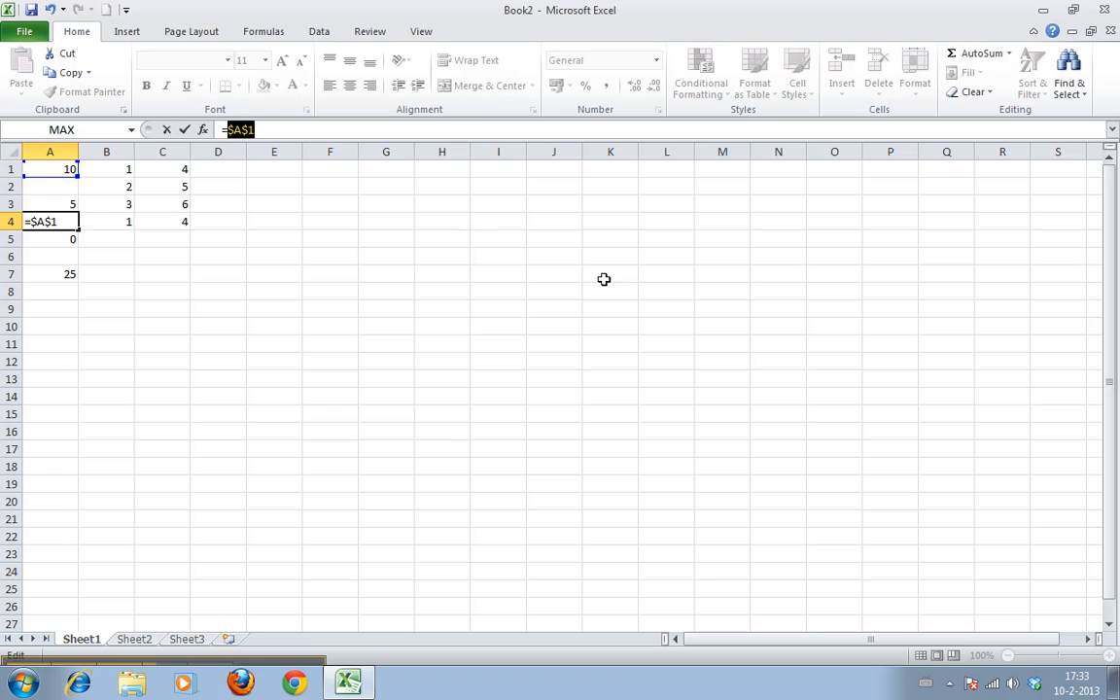
pyautogui.press('Return')
pyautogui.press('Up')
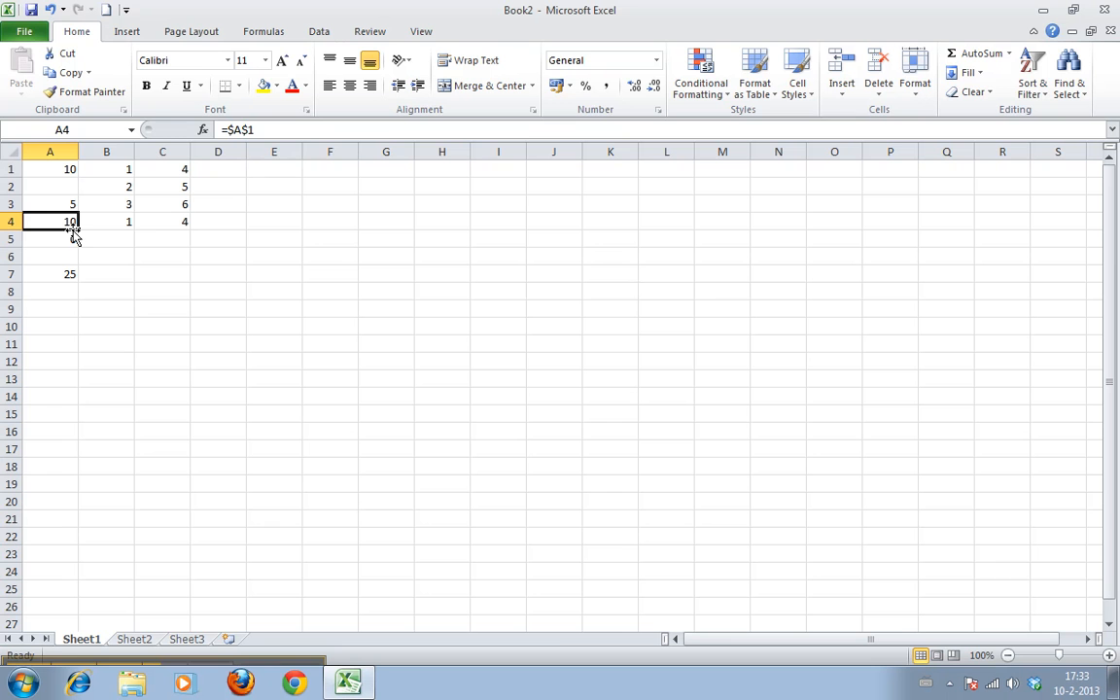
# Step: Fill the absolute formula in A4 across into B4 and compare both cells' formulas
pyautogui.moveTo(77, 231); pyautogui.dragTo(111, 225)
pyautogui.click(110, 229)
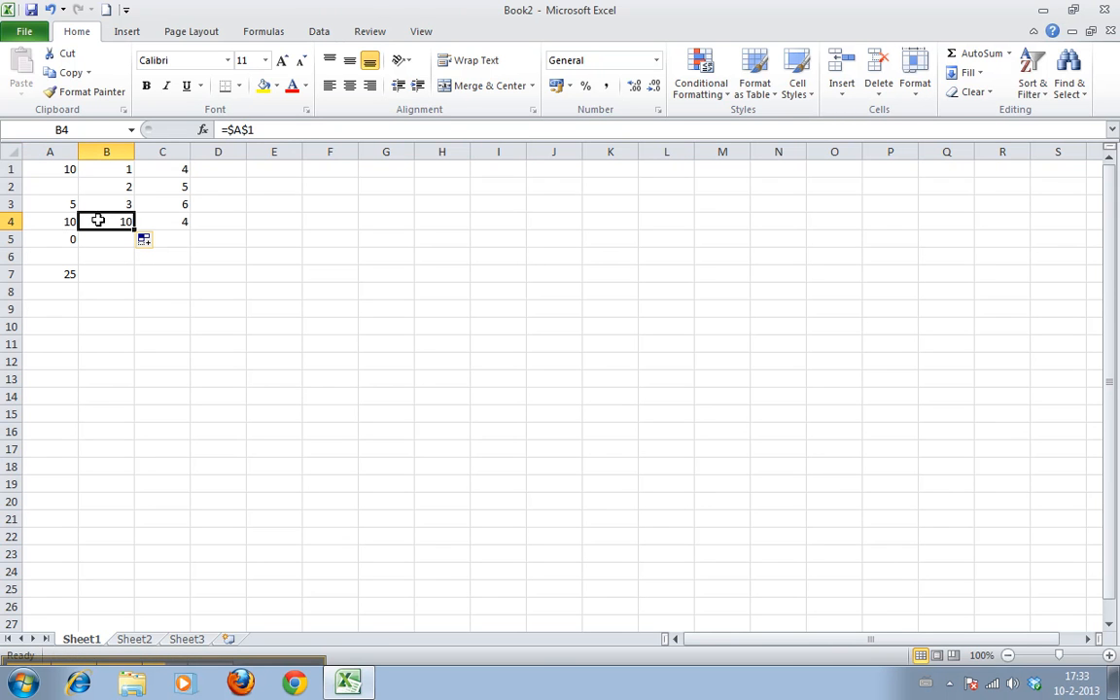
pyautogui.click(68, 223)
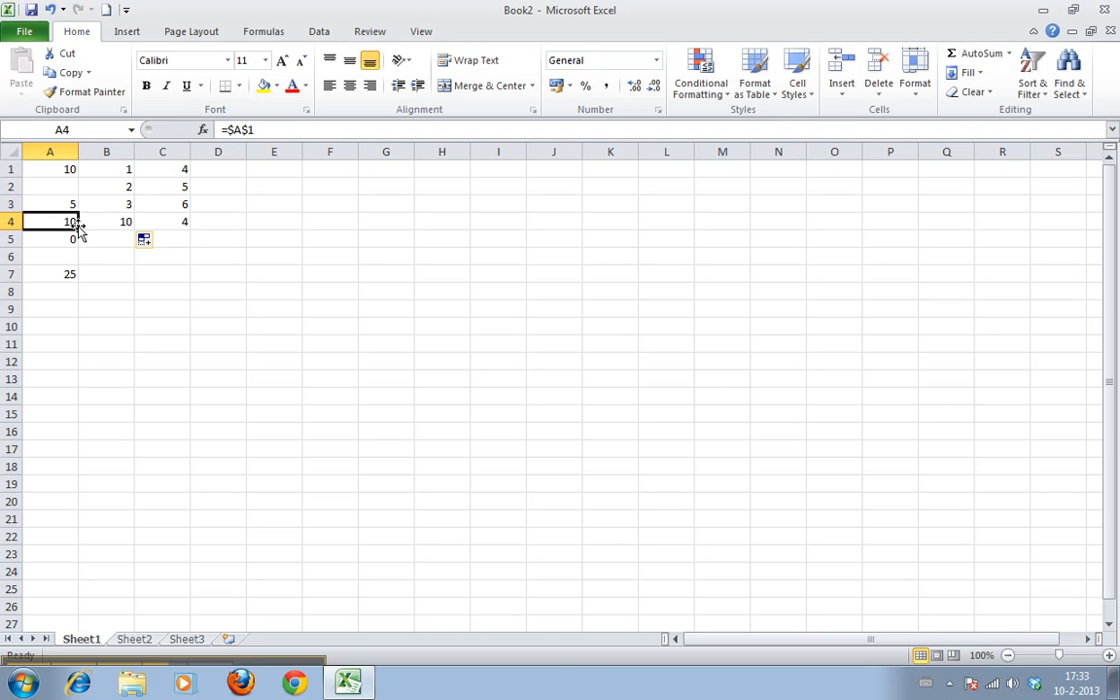
# Step: Fill the absolute formula in A4 down into A5 and check the formula in A4 again
pyautogui.moveTo(79, 230); pyautogui.dragTo(76, 245)
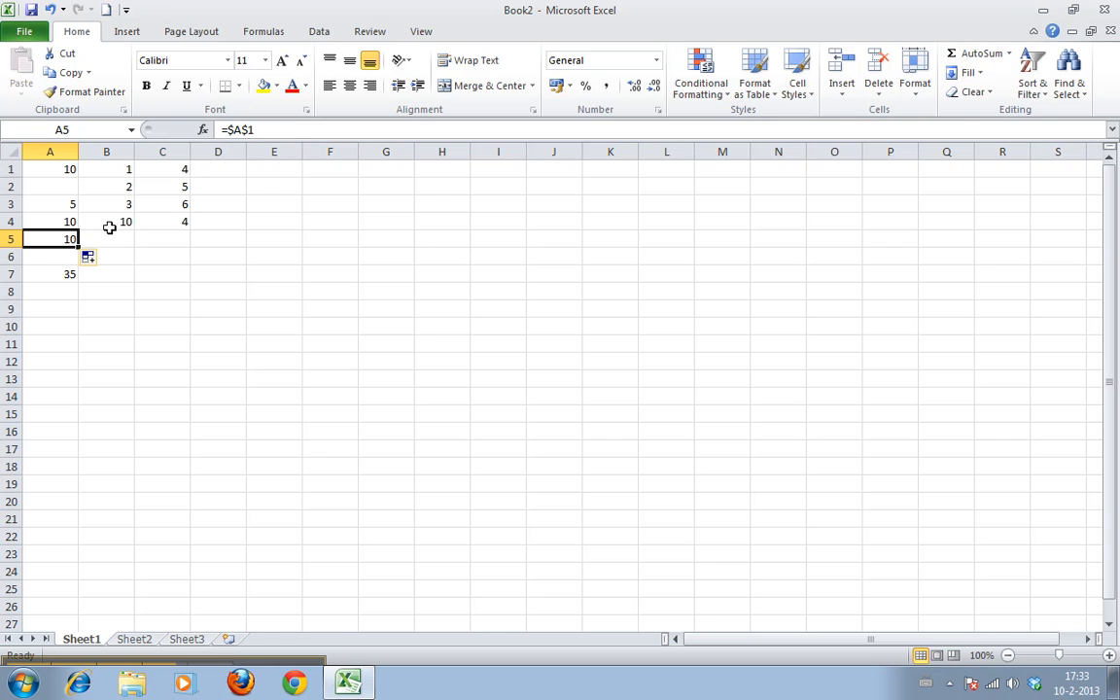
pyautogui.click(68, 223)
# Step: Change the reference in cell B4 to fix only the column, so the formula reads =$A1
pyautogui.click(98, 225)
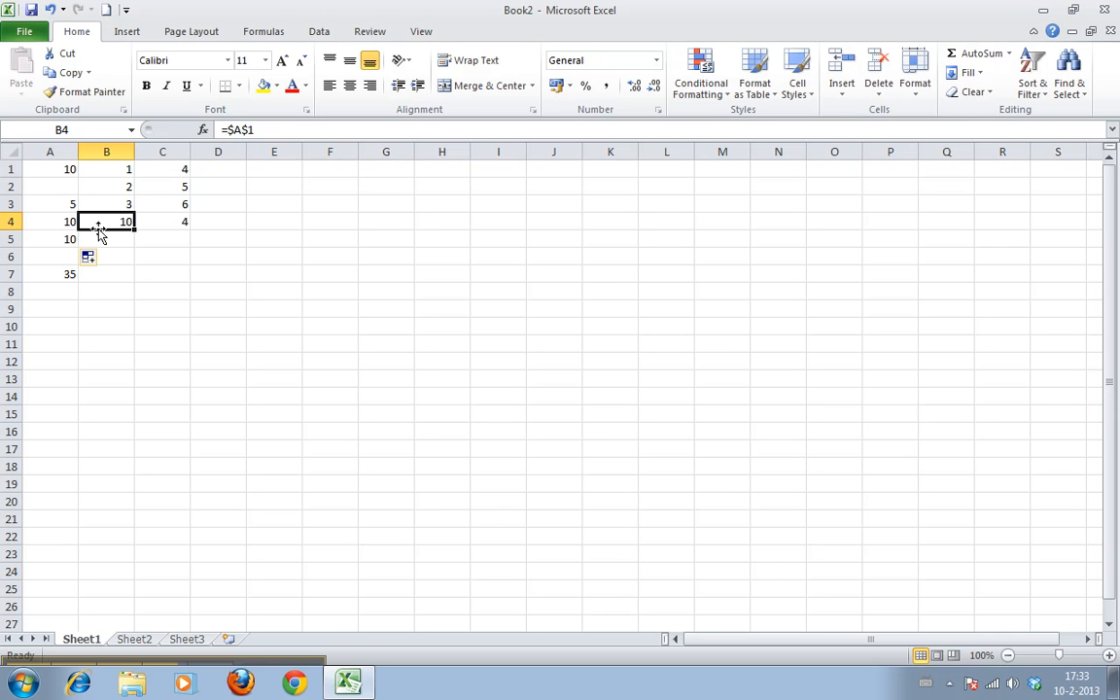
pyautogui.click(234, 129)
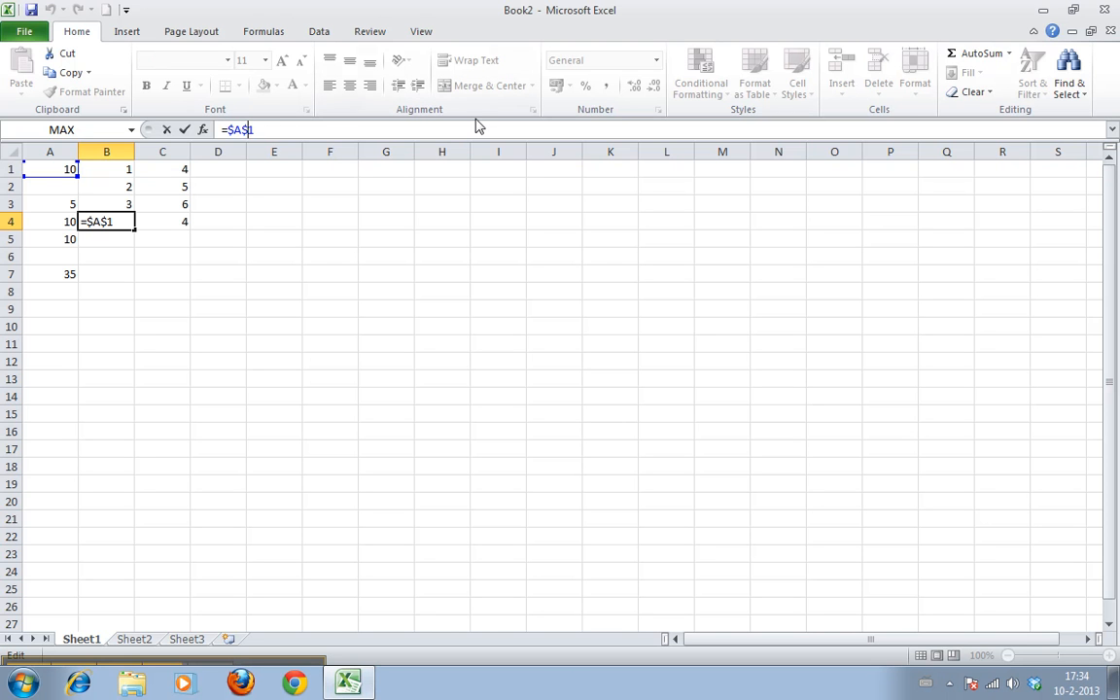
pyautogui.press('Return')
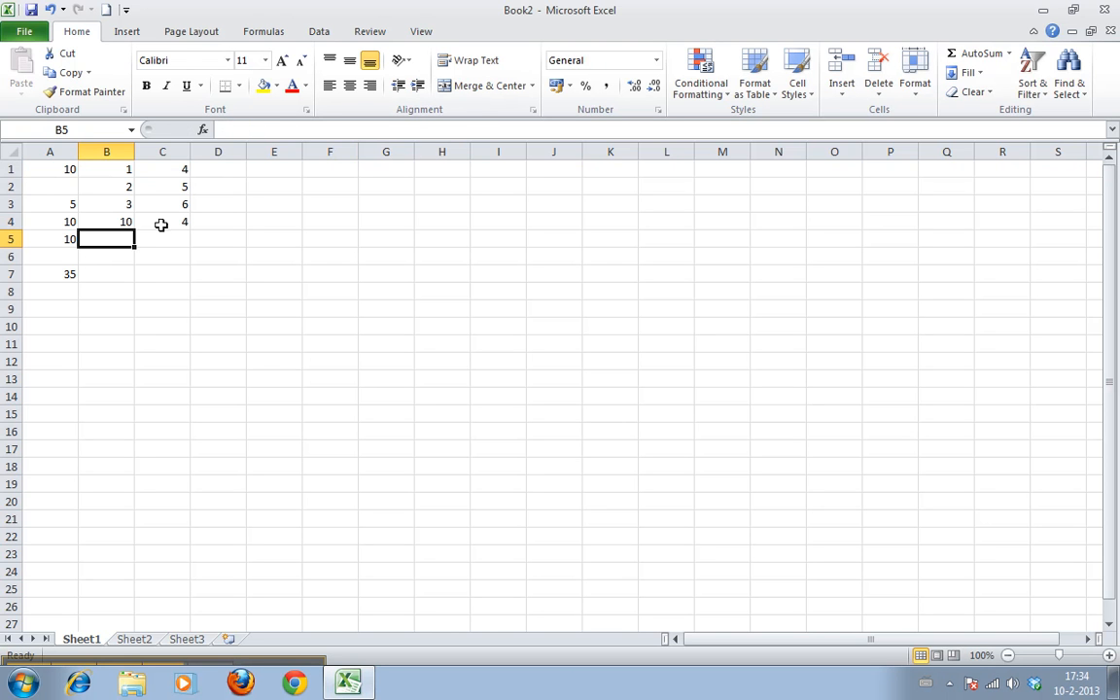
# Step: Fill the mixed-reference formula in B4 across into C4 and compare both cells' formulas with column A
pyautogui.click(122, 221)
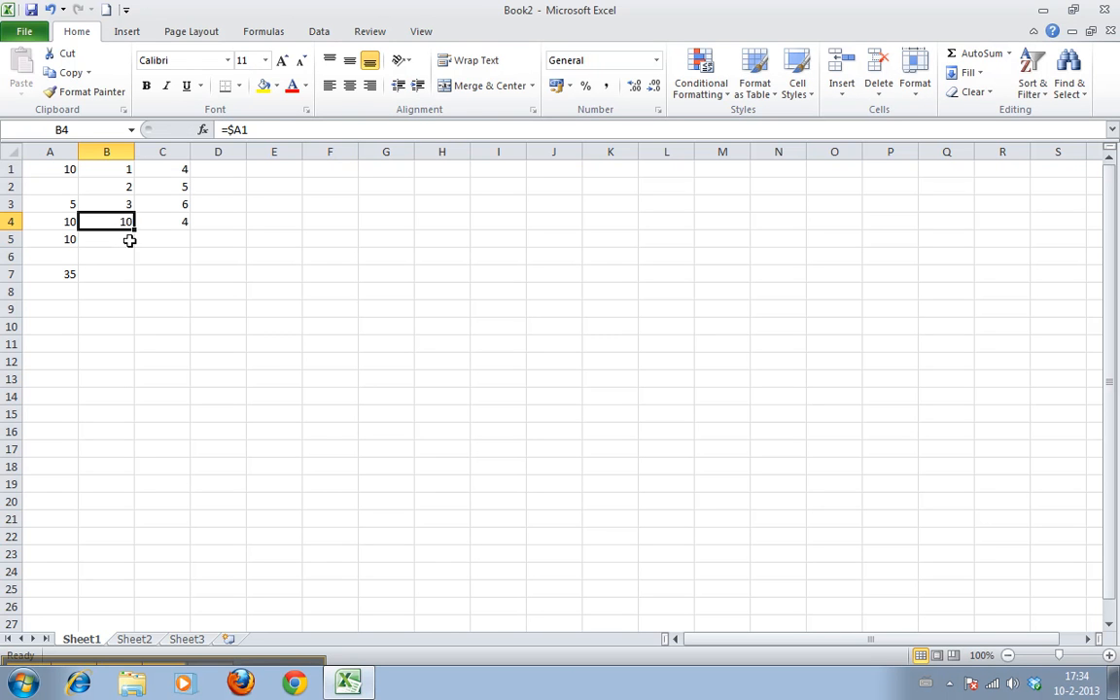
pyautogui.moveTo(136, 229); pyautogui.dragTo(182, 224)
pyautogui.click(175, 222)
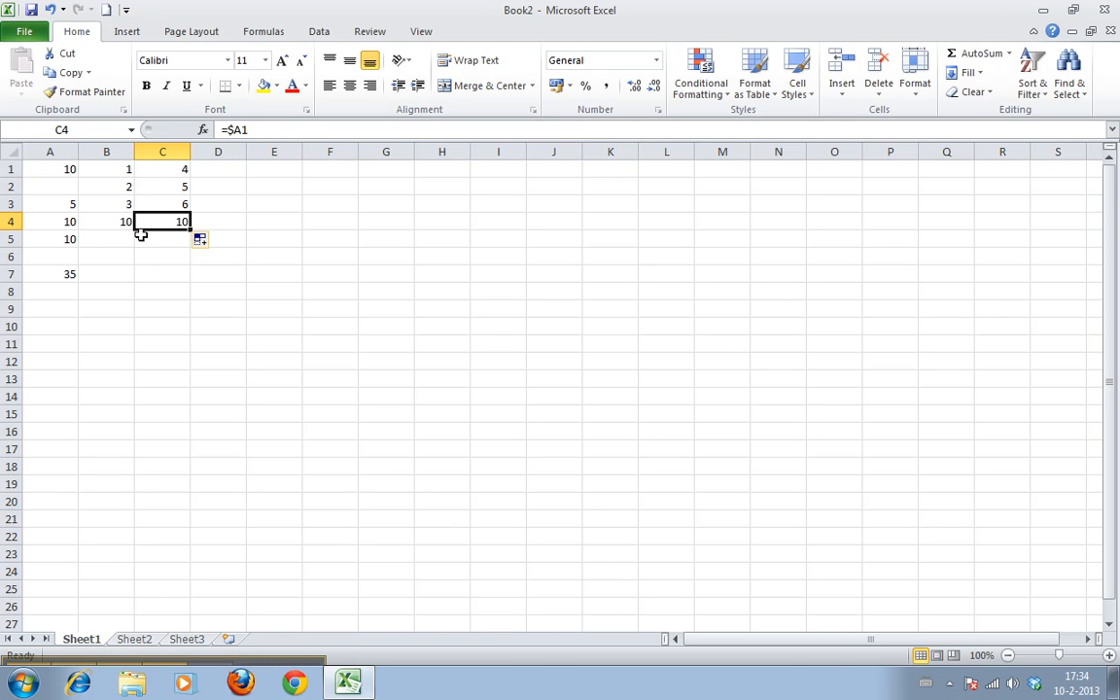
pyautogui.click(49, 152)
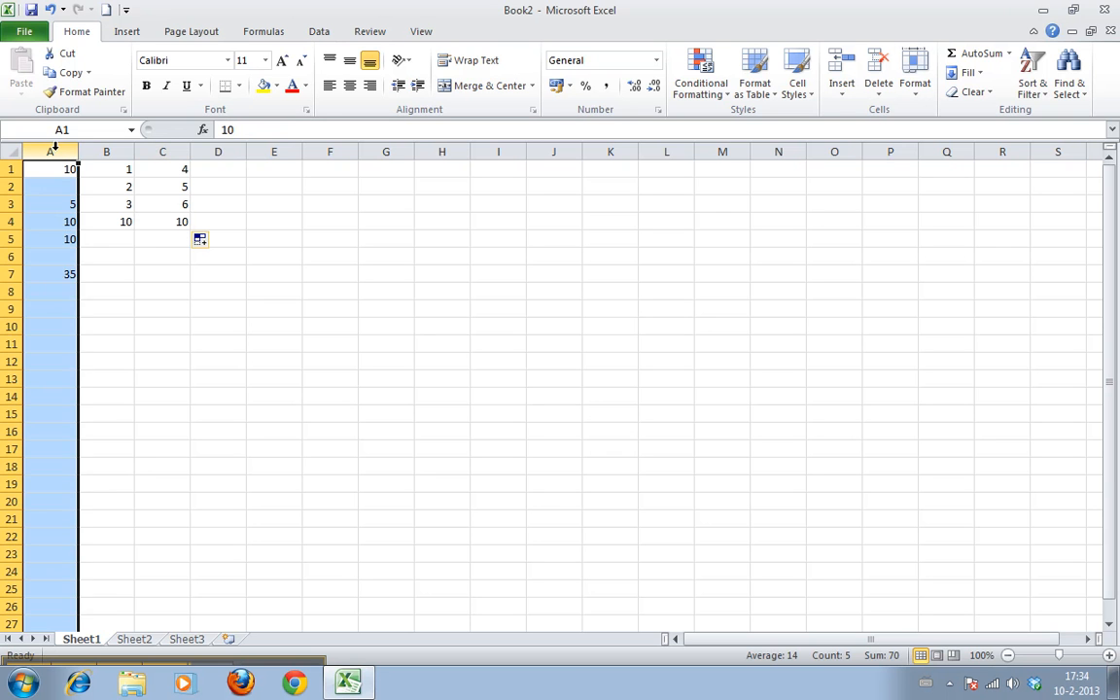
pyautogui.click(118, 221)
pyautogui.click(156, 220)
# Step: Fill the mixed-reference formula in B4 down into B5 and examine which cell the new formula references
pyautogui.click(119, 220)
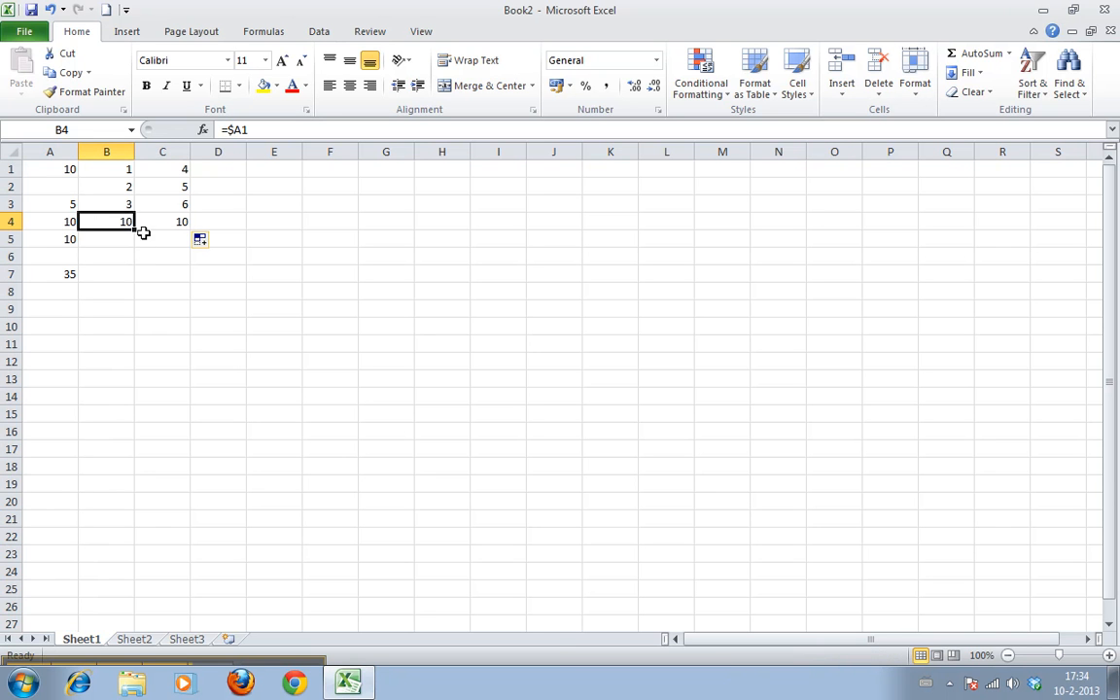
pyautogui.moveTo(133, 236); pyautogui.dragTo(130, 240)
pyautogui.click(134, 238)
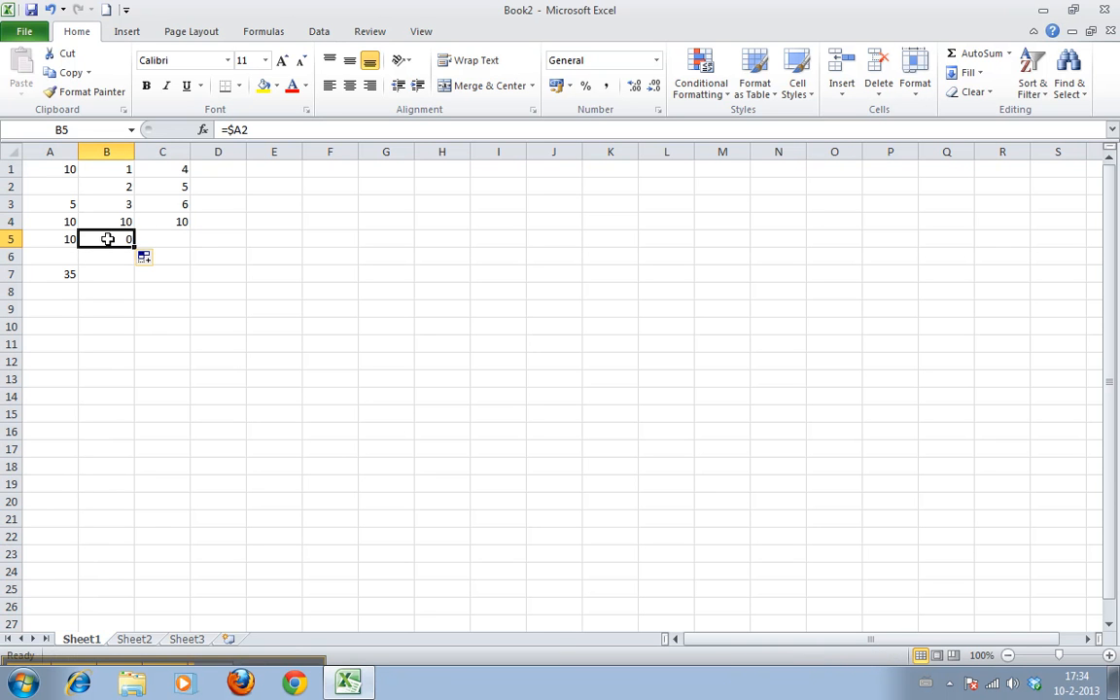
pyautogui.click(225, 130)
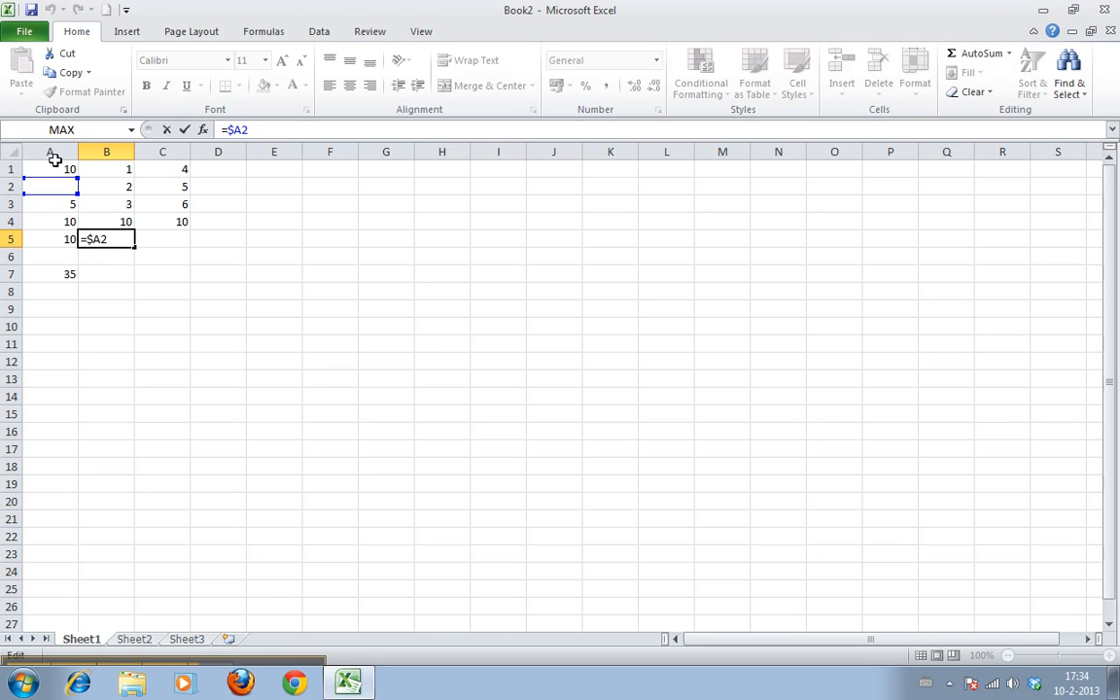
pyautogui.moveTo(134, 247); pyautogui.dragTo(116, 230)
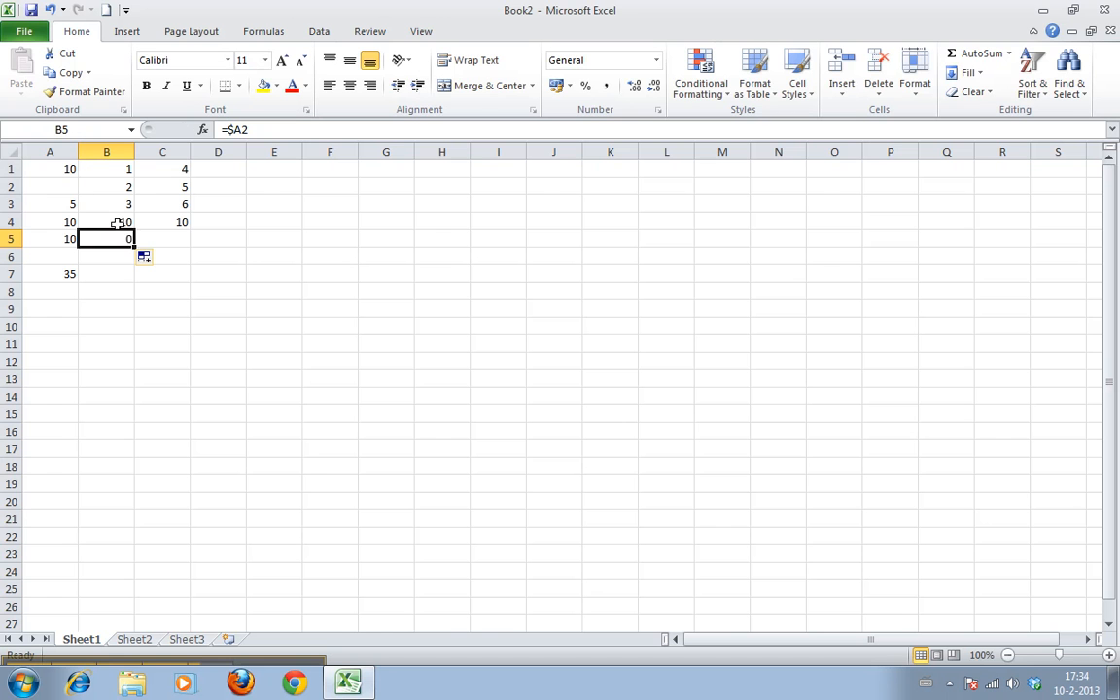
pyautogui.click(118, 235)
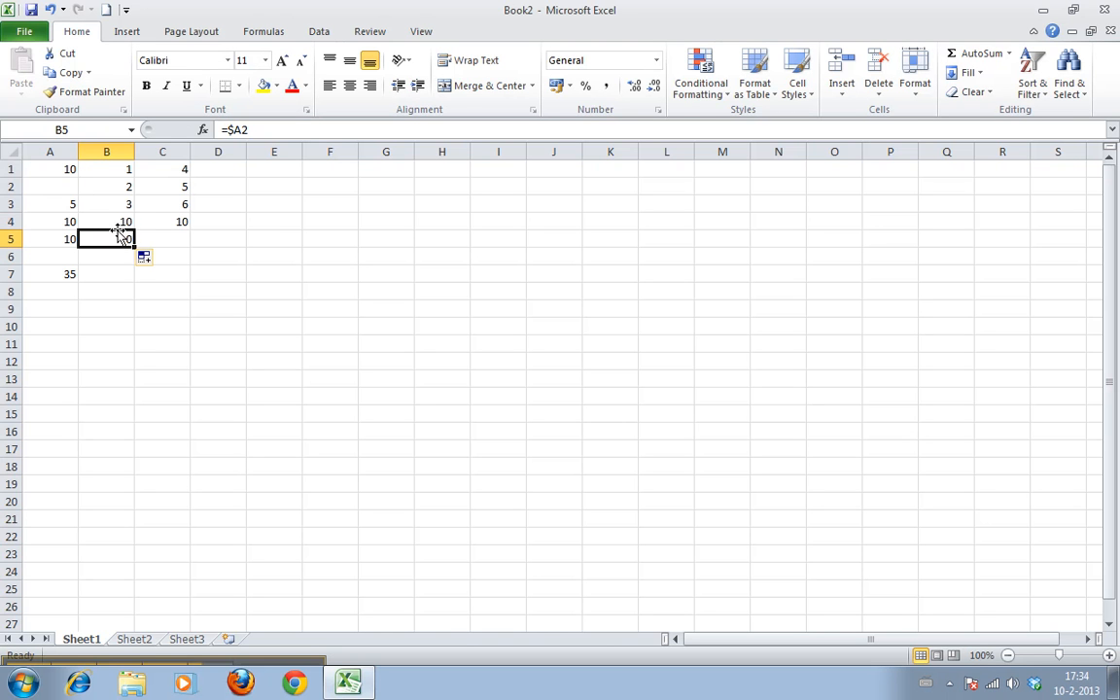